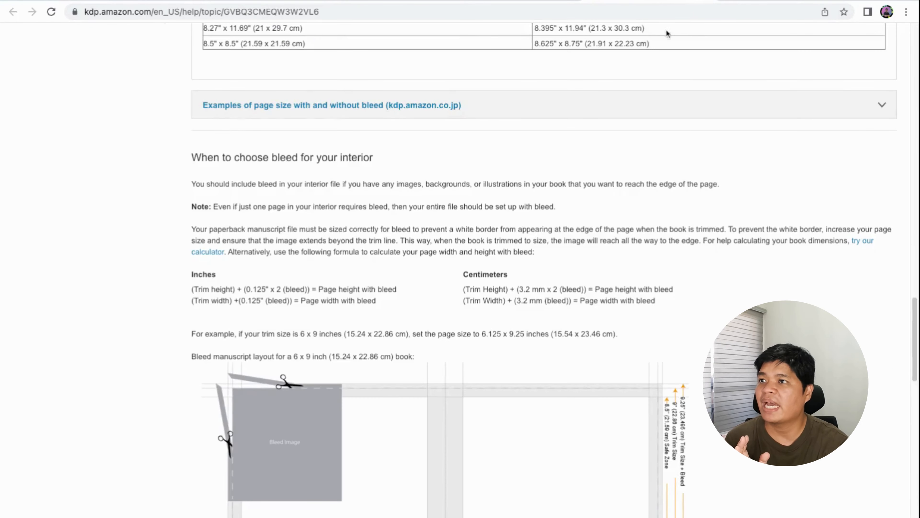
Expand the kdp.amazon.com trim size specifications and examine the paperback and hardcover trim sizes with their page count limits.
scroll(424, 155, up, 15)
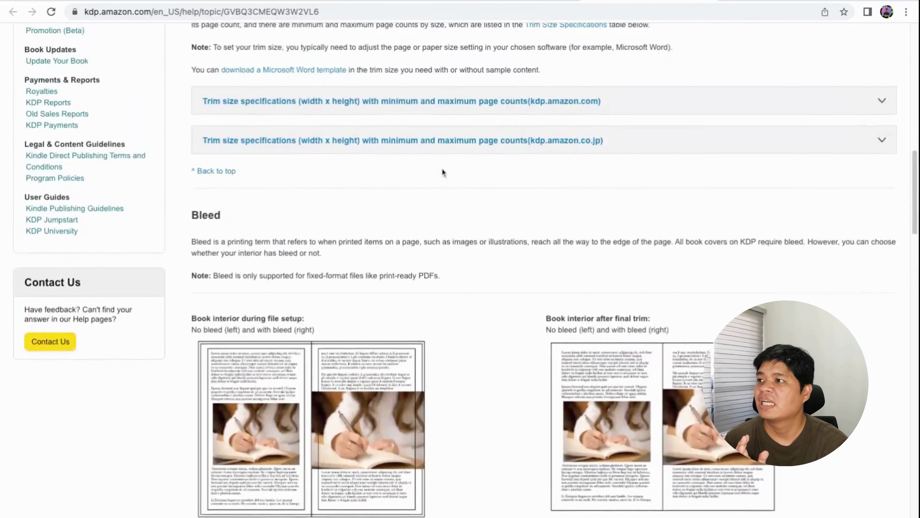
scroll(442, 170, up, 15)
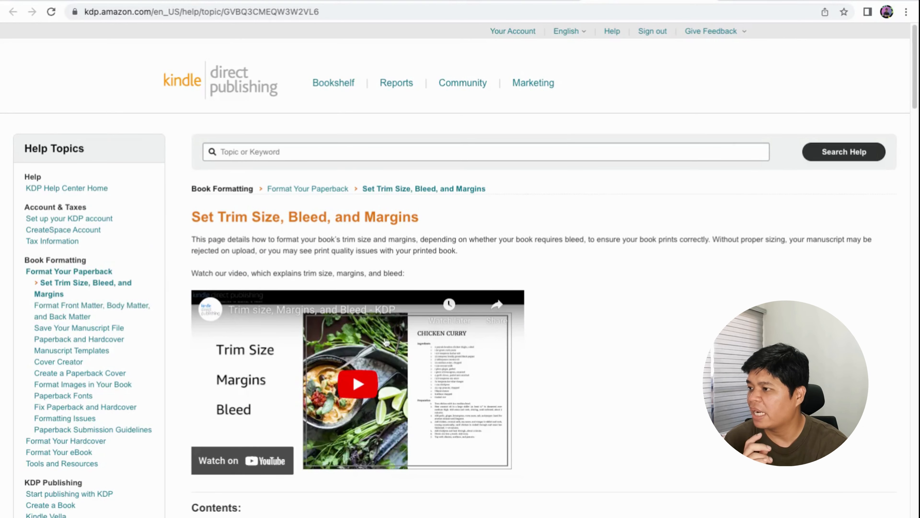
scroll(584, 345, down, 15)
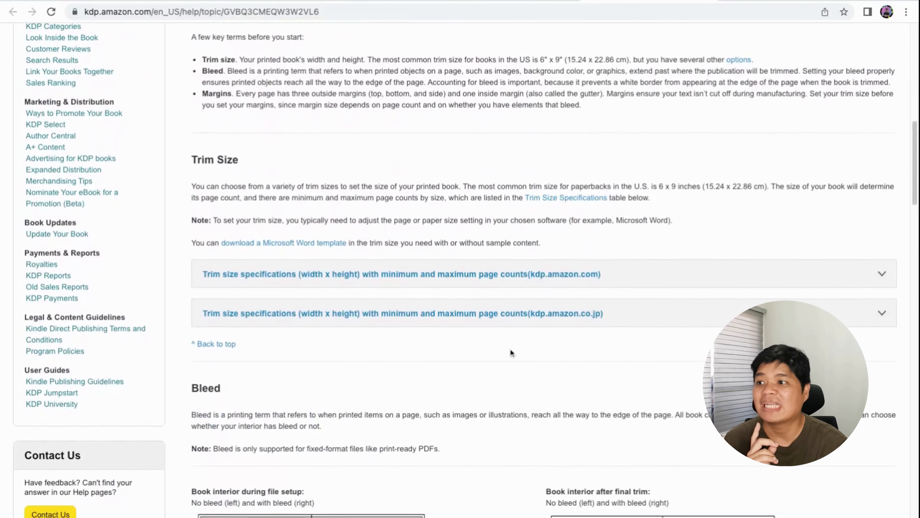
click(341, 279)
scroll(416, 337, down, 4)
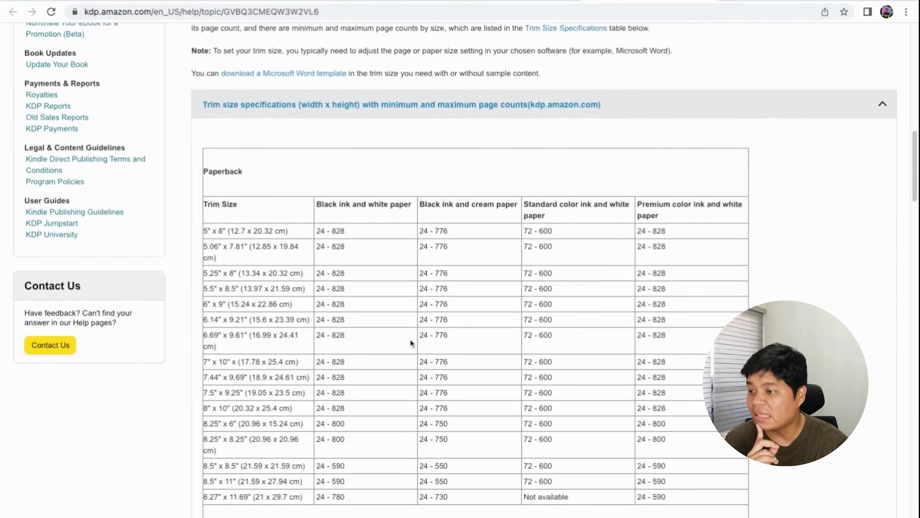
scroll(411, 342, down, 5)
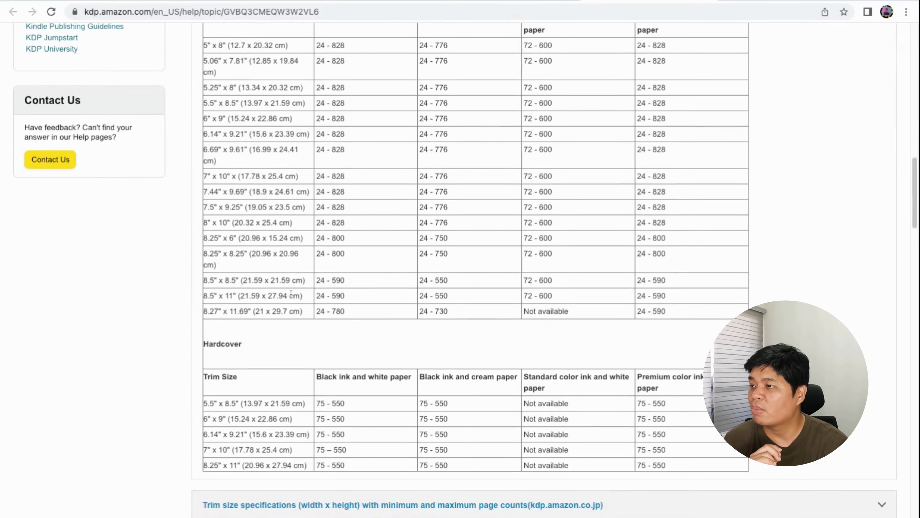
scroll(268, 266, up, 4)
scroll(283, 264, down, 5)
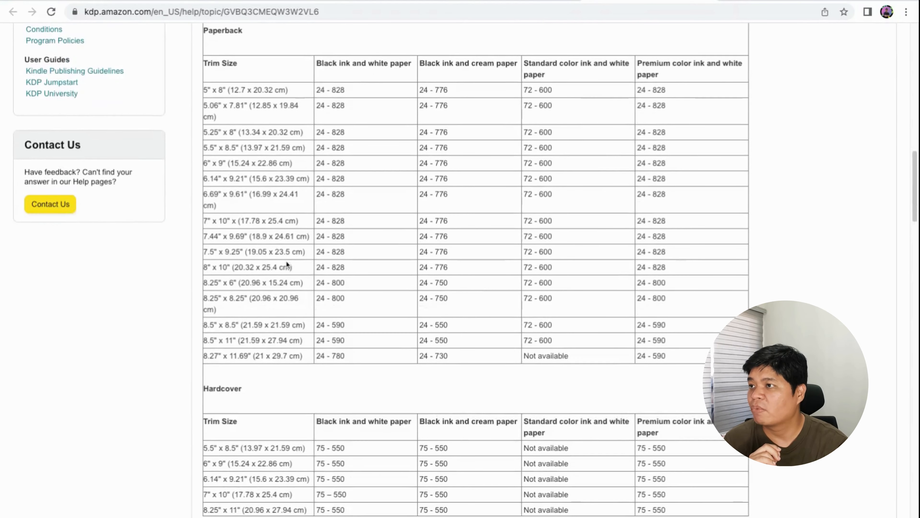
scroll(323, 268, down, 5)
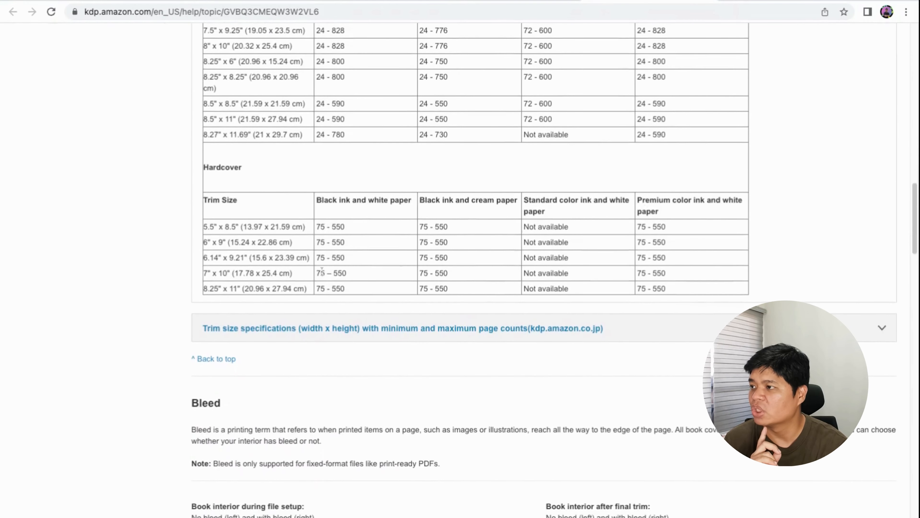
scroll(321, 270, up, 3)
Read the Bleed section and compare the 8.5" x 11" page size without bleed to its size with bleed.
scroll(322, 270, down, 7)
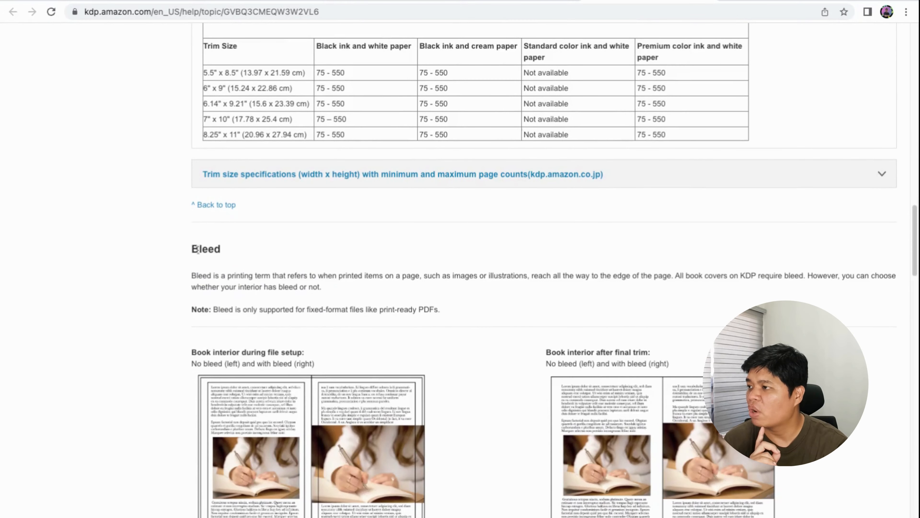
double_click(187, 248)
drag(186, 249, 260, 272)
scroll(362, 288, down, 10)
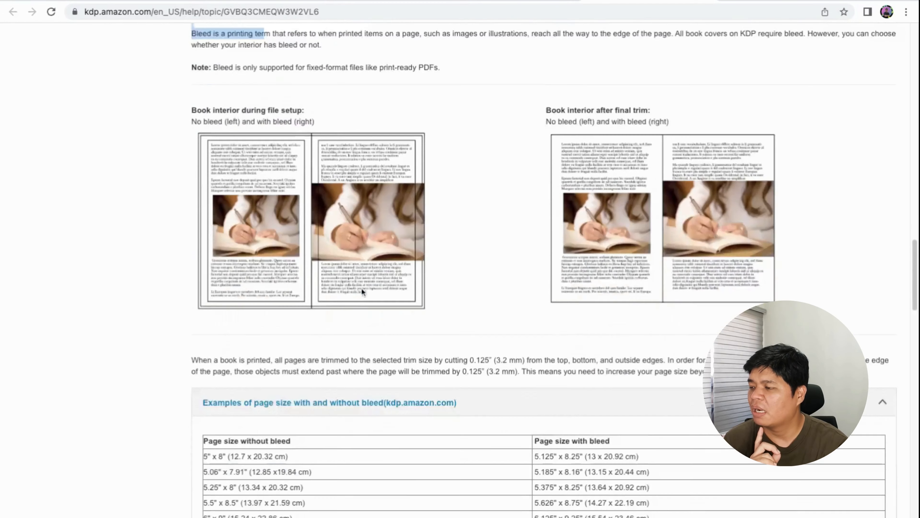
scroll(316, 290, down, 3)
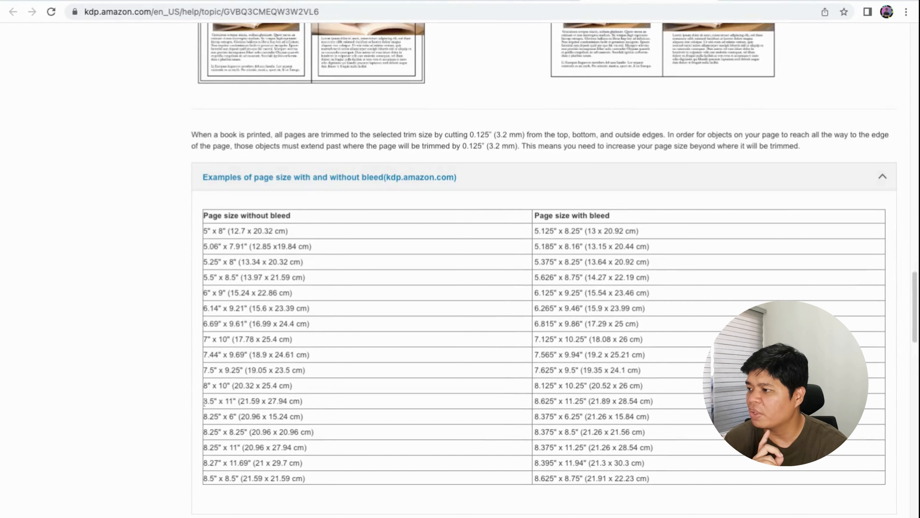
drag(204, 400, 305, 403)
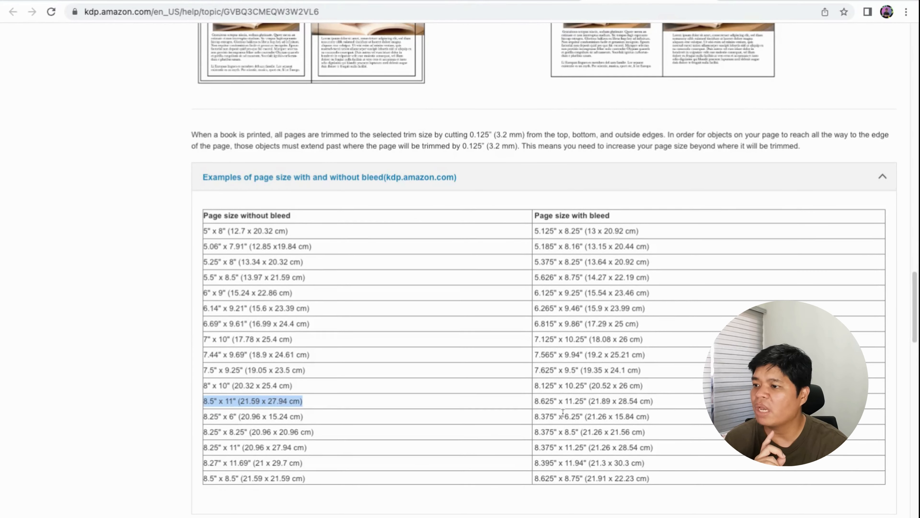
drag(536, 401, 653, 402)
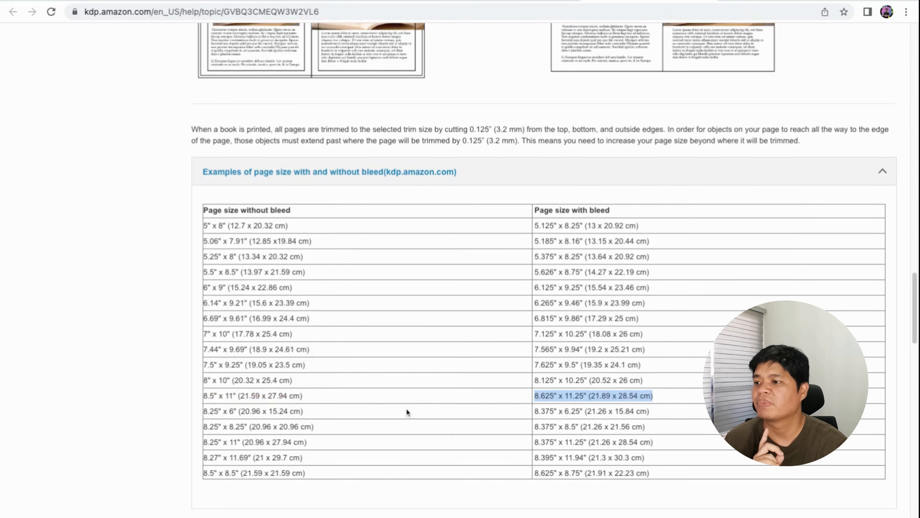
Examine the guidance on when to choose bleed for the interior, including the page height with bleed formula in inches.
scroll(407, 408, down, 4)
scroll(406, 411, down, 8)
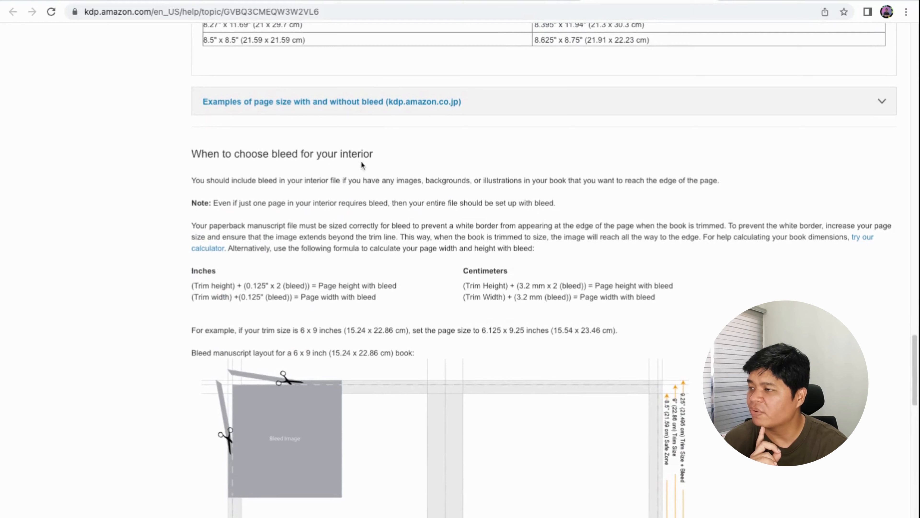
drag(190, 286, 397, 286)
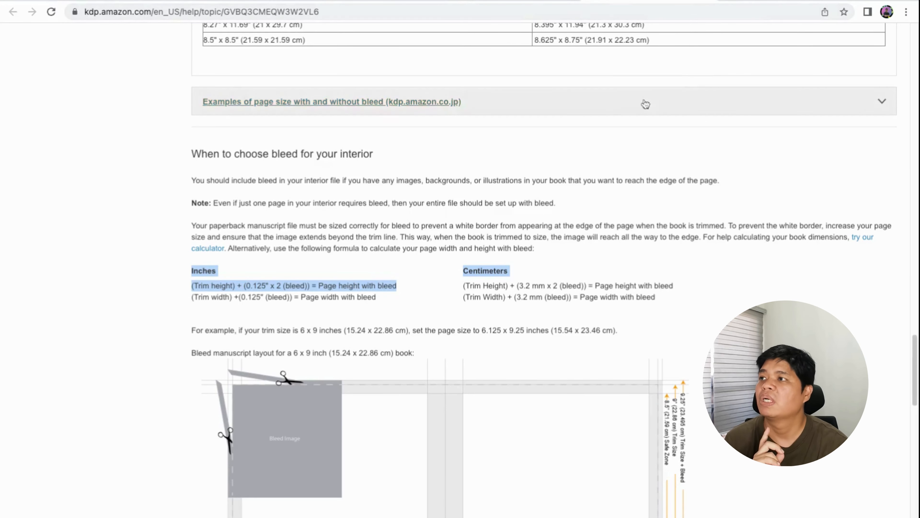
scroll(242, 164, up, 10)
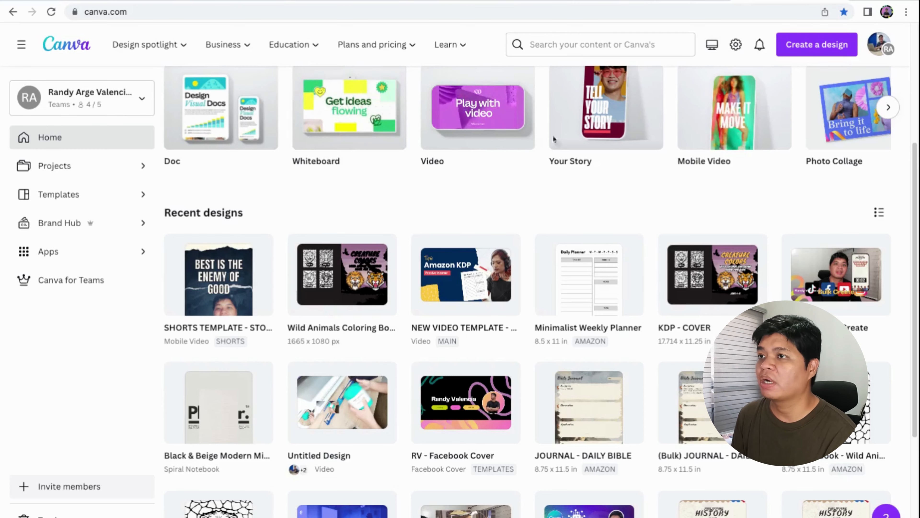
Switch to Canva and start a custom-size design with inches as the unit.
scroll(775, 164, up, 5)
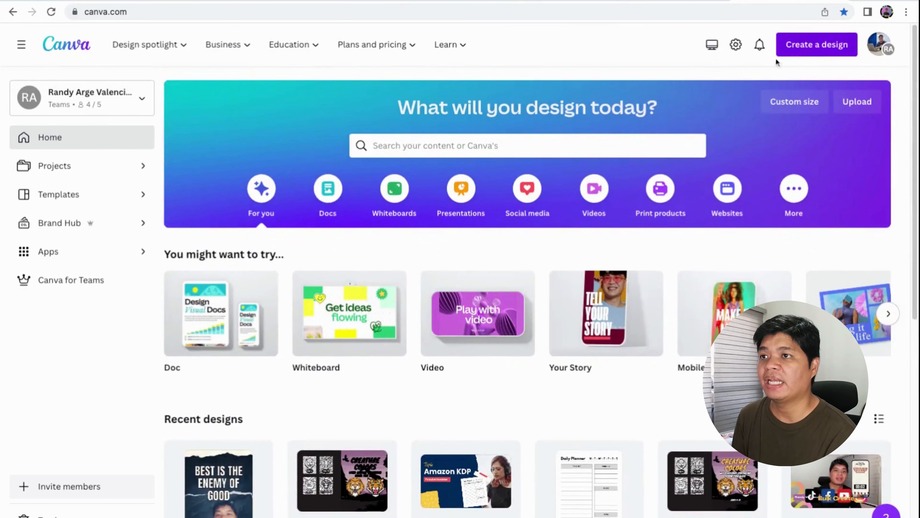
click(826, 44)
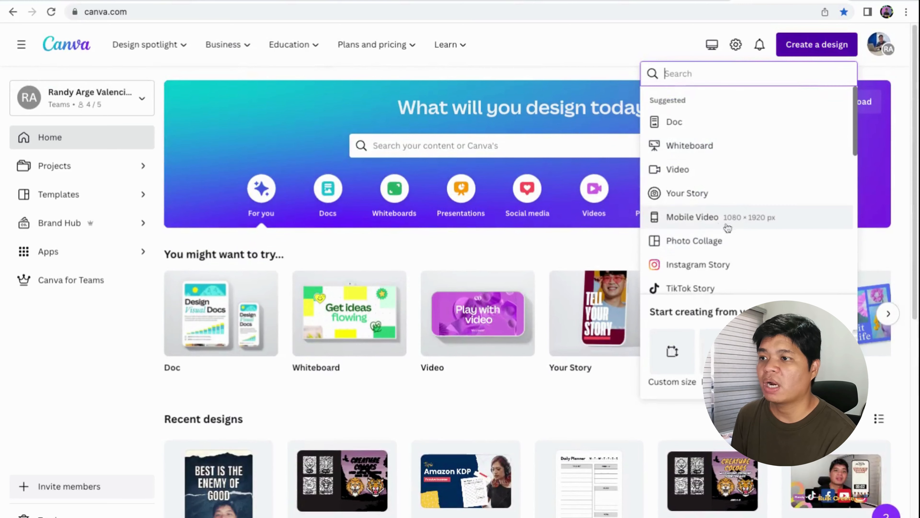
click(676, 347)
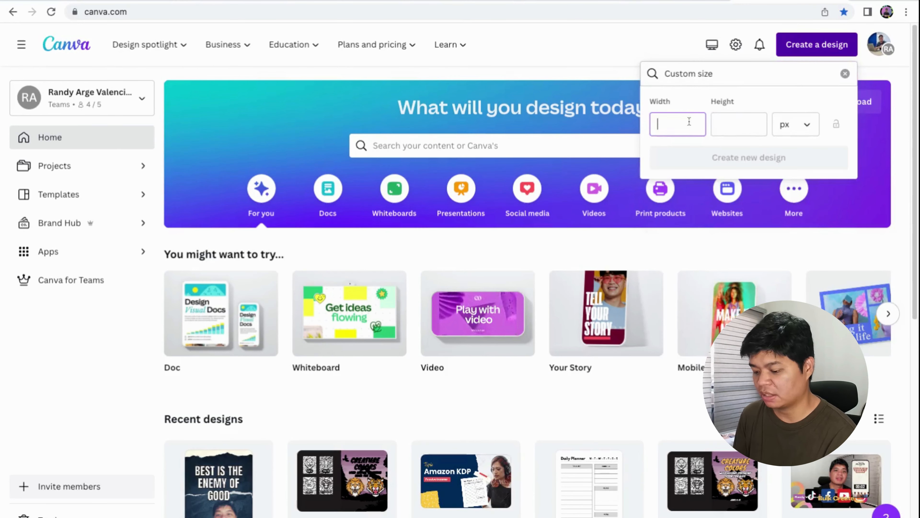
text(8.5)
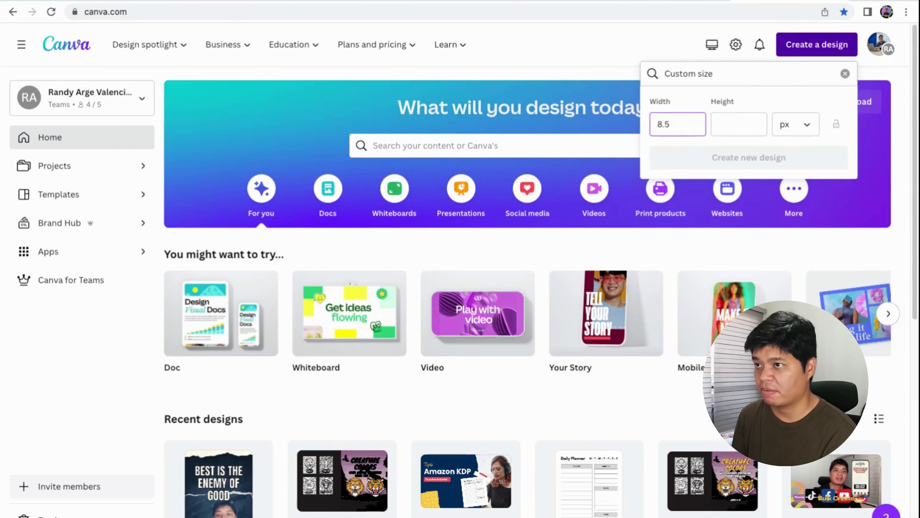
click(802, 127)
click(790, 181)
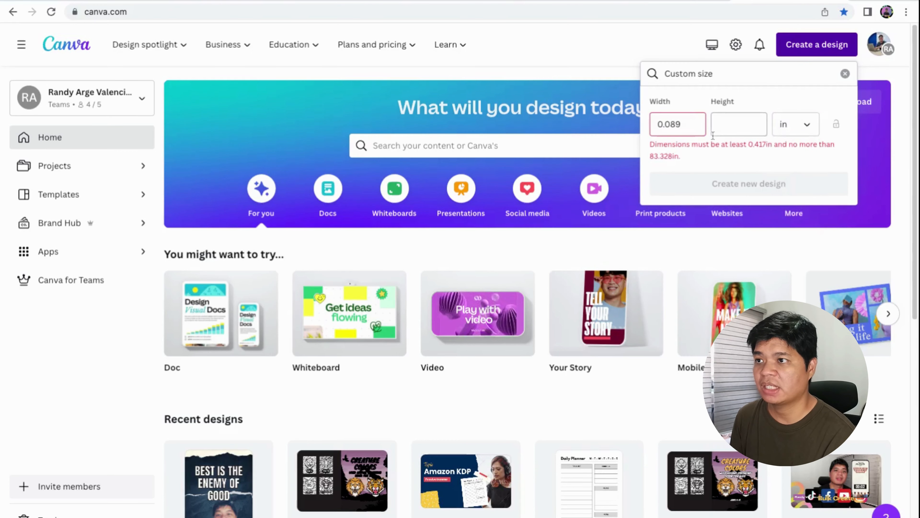
Set the custom size to 8.5 in wide by 11 in high and create the new design.
key(ctrl+a)
text(8)
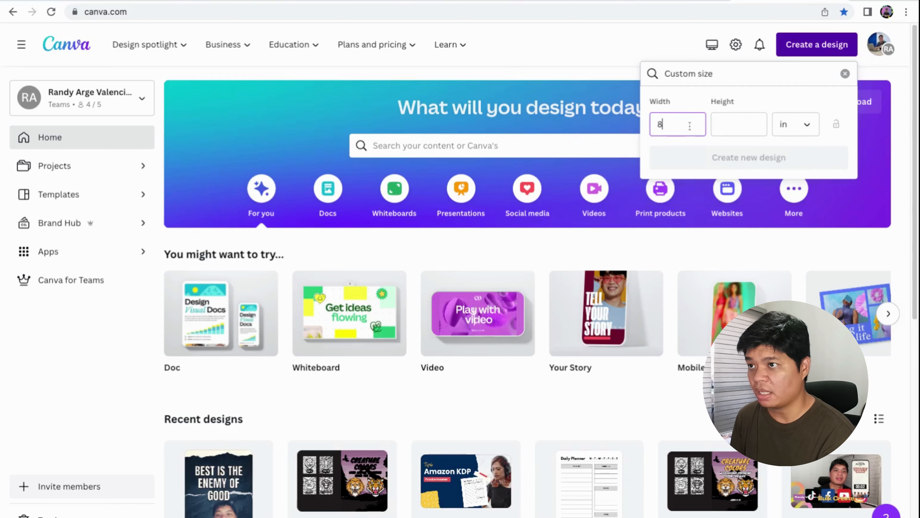
text(.5)
key(Tab)
text(11)
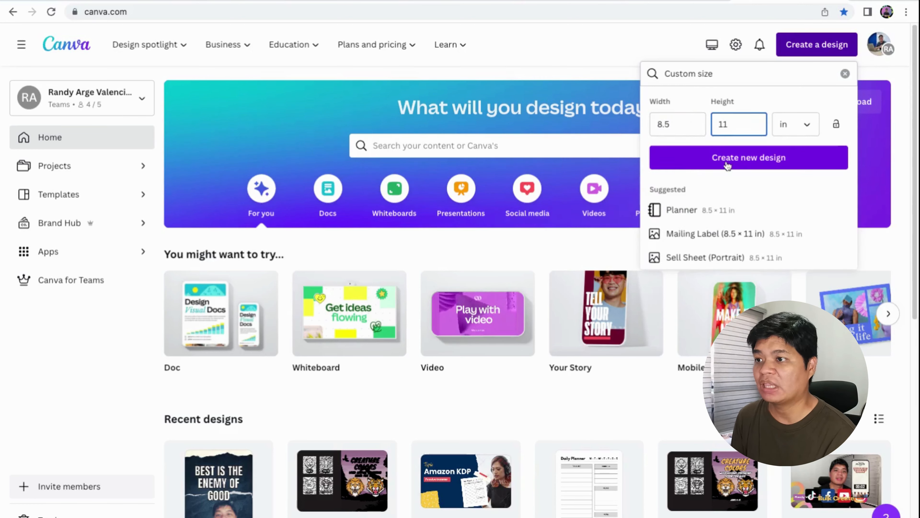
click(757, 167)
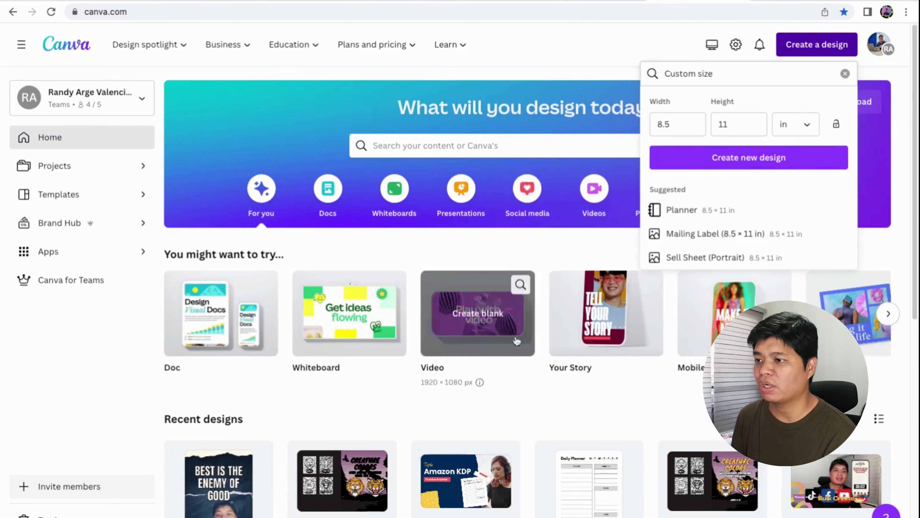
Open the Minimalist Weekly Planner from the recent designs and return to the untitled 8.5 x 11 in design.
scroll(517, 341, down, 5)
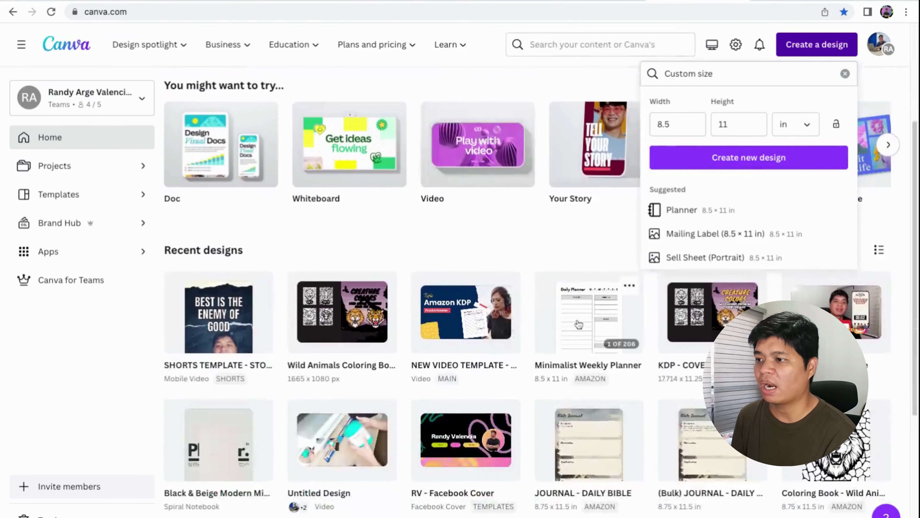
click(579, 322)
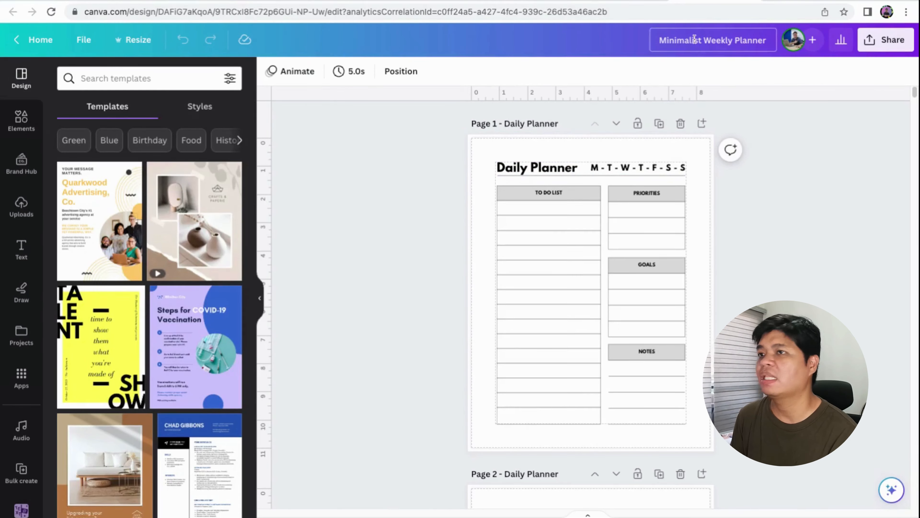
click(800, 1)
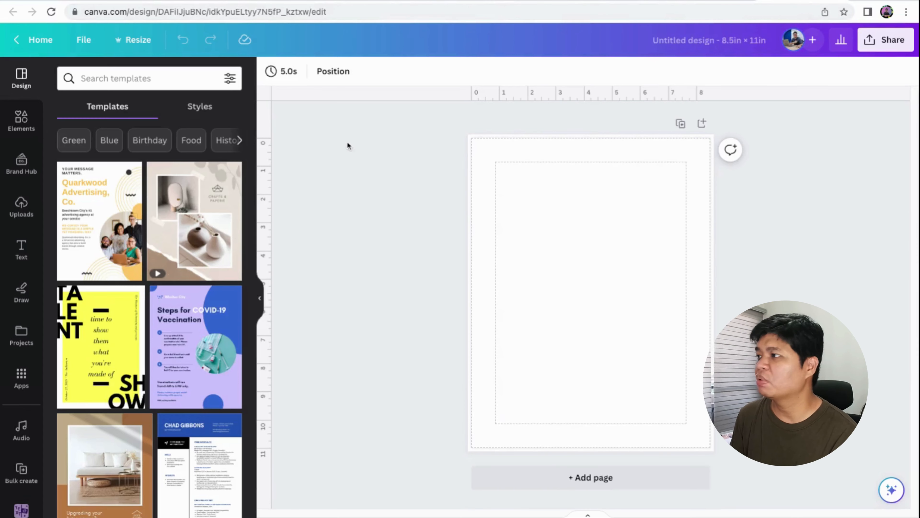
Search the design templates for "weekly planner".
click(133, 80)
text(w)
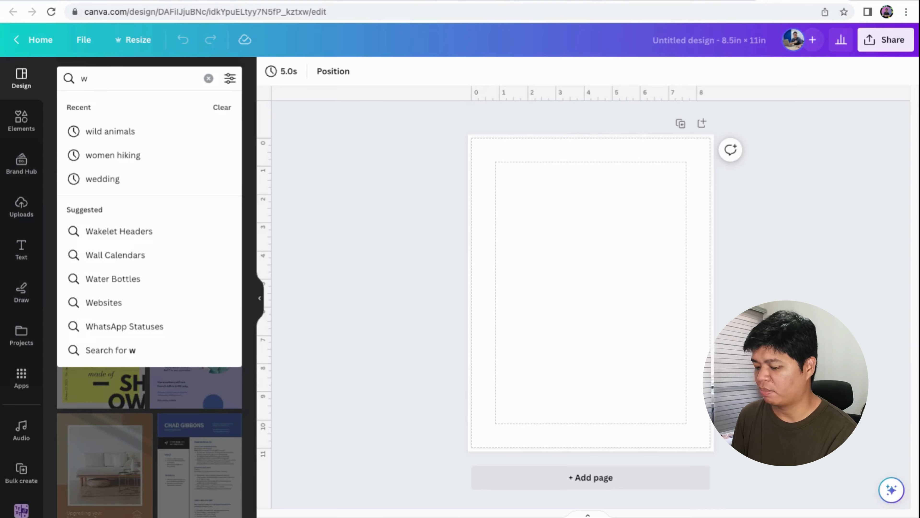
text(eekly planner)
key(Return)
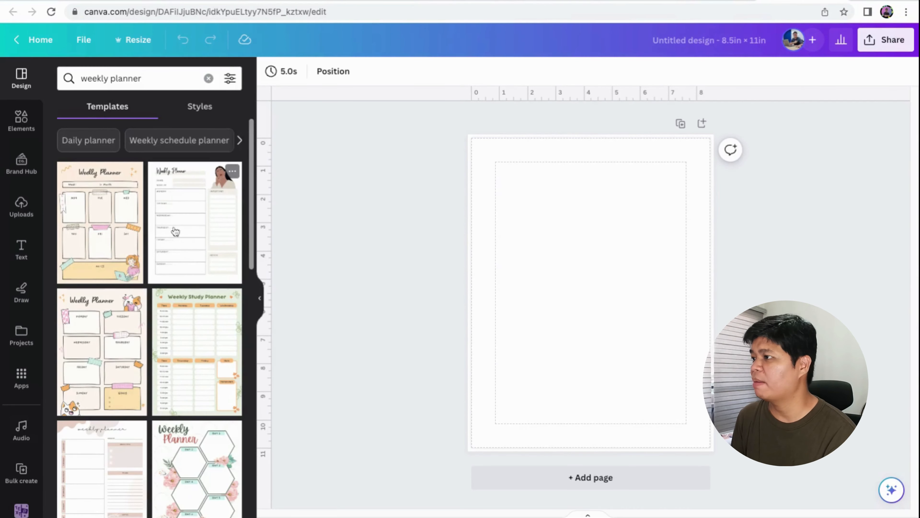
Apply the Beige Abstract Playful Weekly Planner template to the blank page and check that its Monday box can be selected.
scroll(175, 232, down, 10)
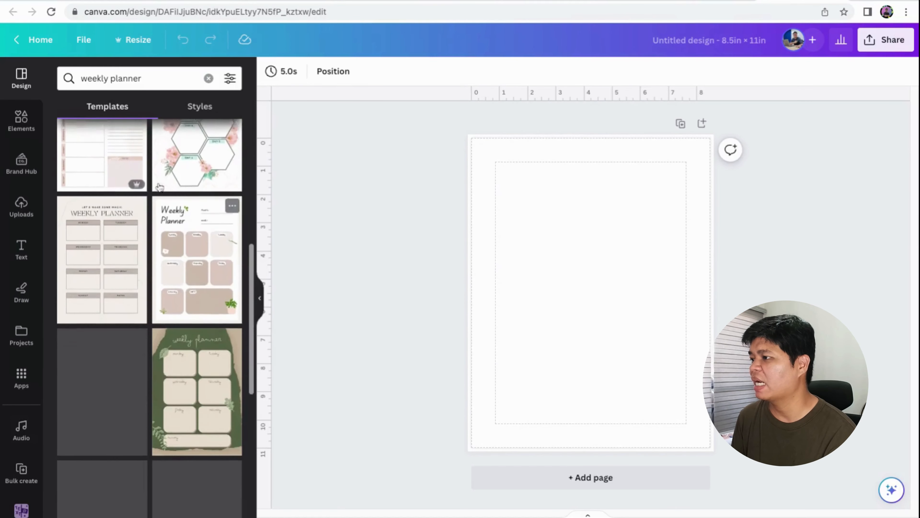
scroll(177, 254, down, 3)
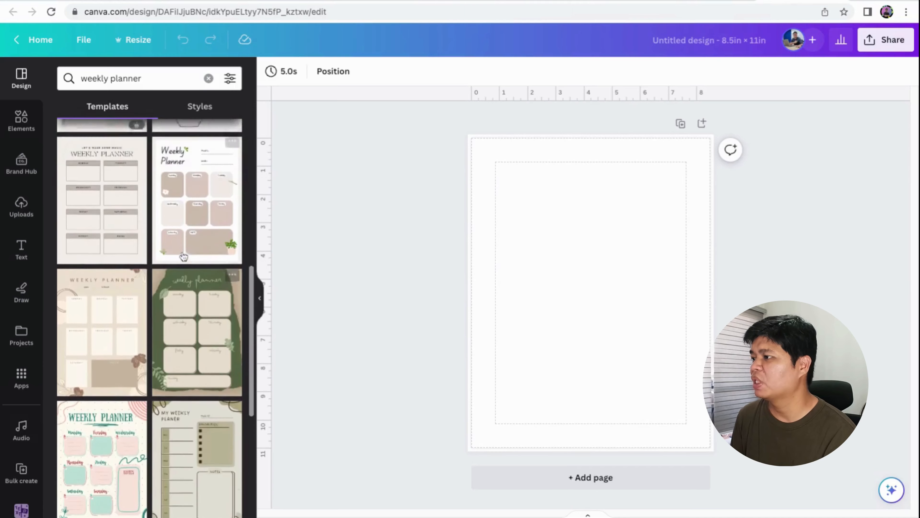
scroll(183, 257, down, 8)
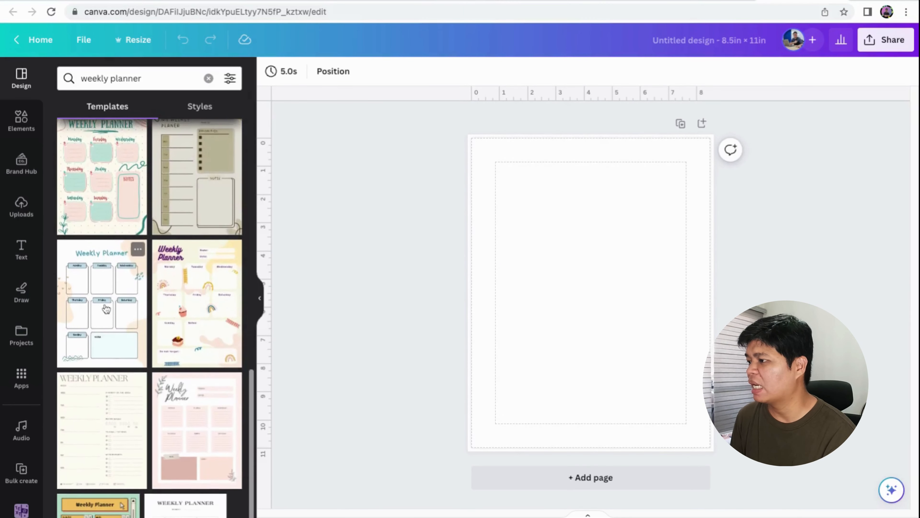
click(106, 309)
click(531, 235)
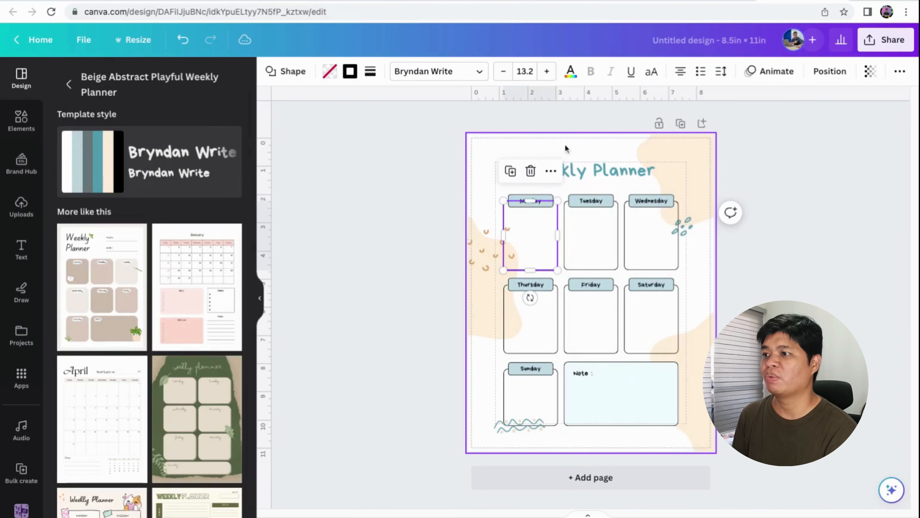
click(482, 155)
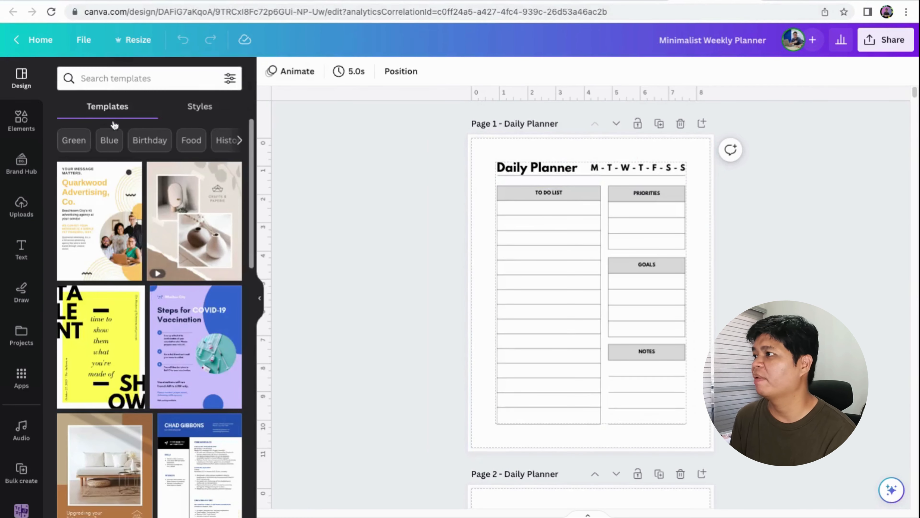
Look through the Daily Planner pages of the Minimalist Weekly Planner design.
scroll(434, 238, down, 1)
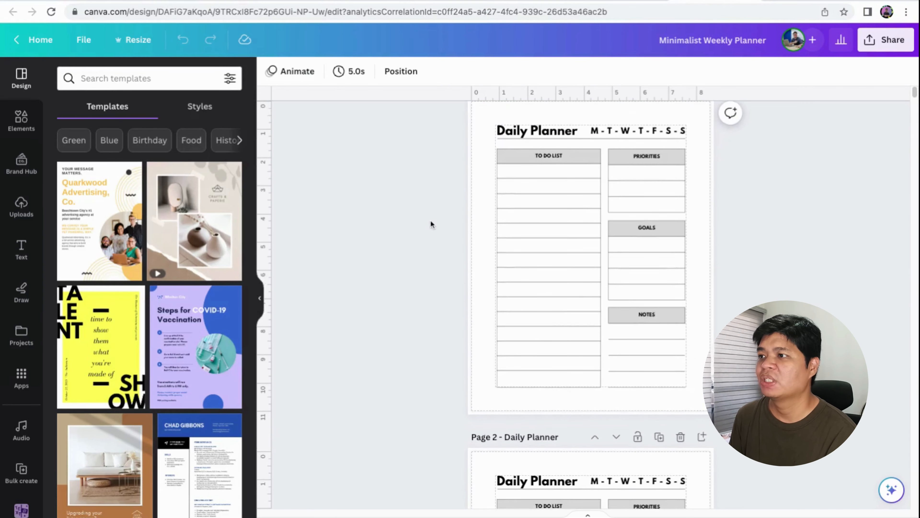
scroll(429, 222, up, 2)
scroll(488, 293, down, 15)
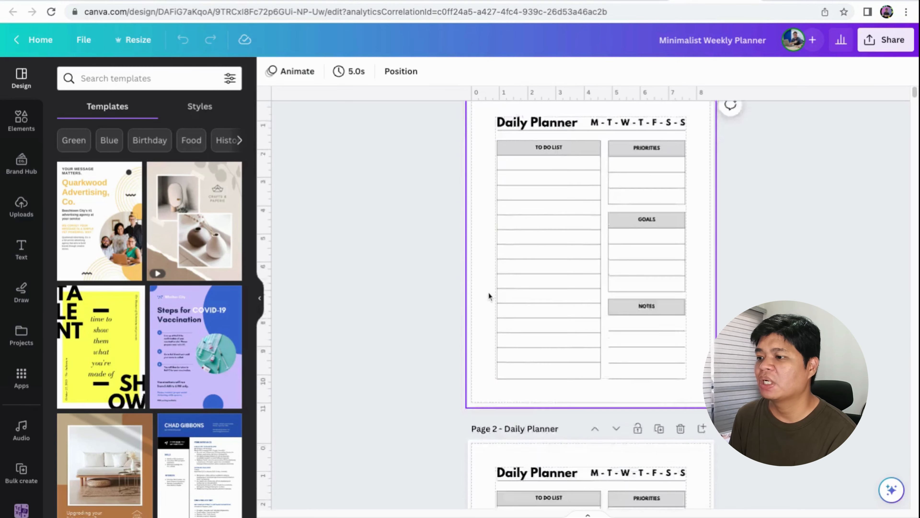
Look through the design's Daily Planner pages in the page overview and open Weekly Planner page 104.
scroll(413, 290, up, 15)
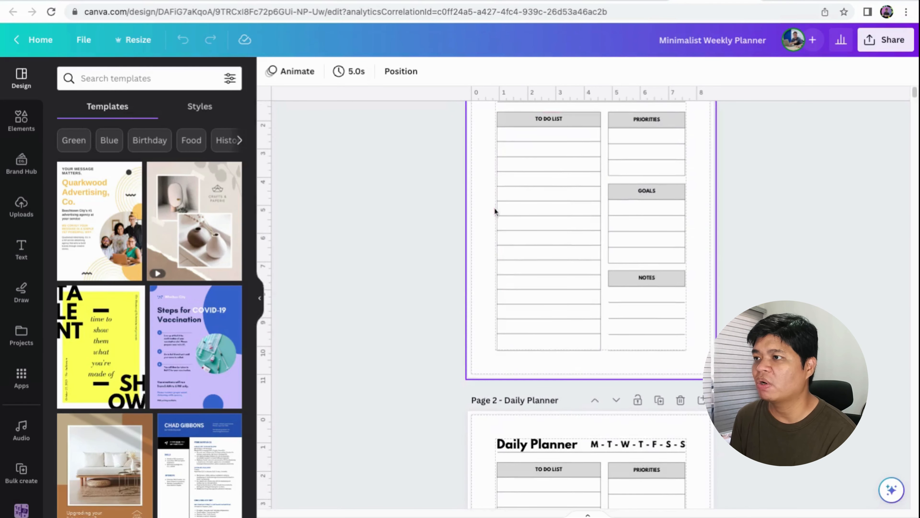
scroll(536, 193, up, 3)
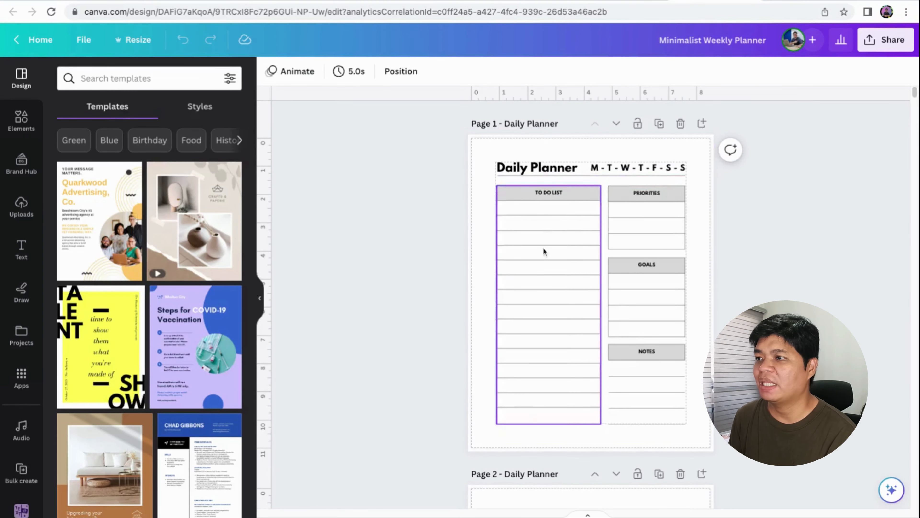
scroll(435, 296, down, 1)
scroll(422, 267, down, 10)
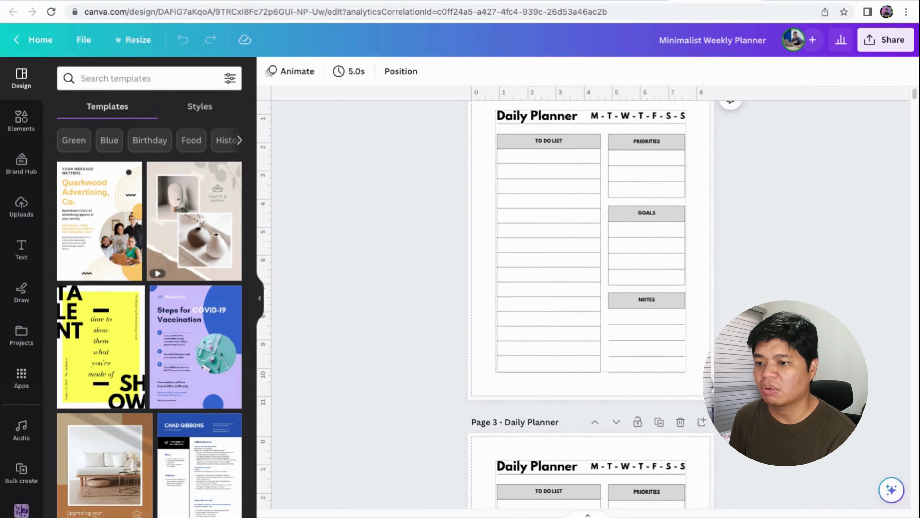
click(842, 517)
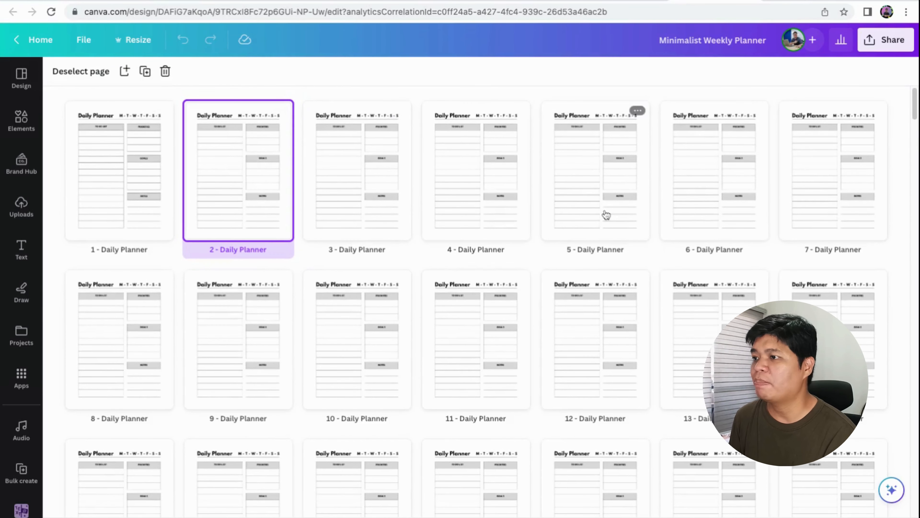
scroll(761, 196, down, 10)
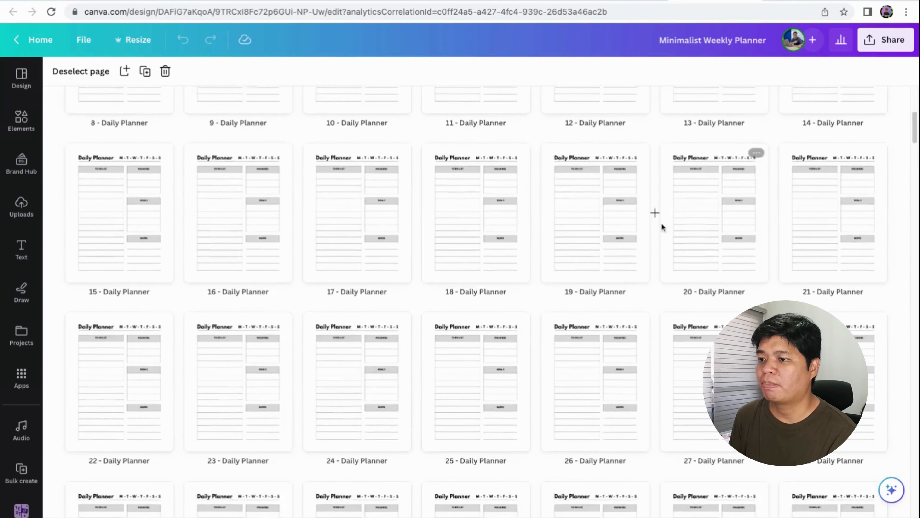
scroll(595, 261, down, 20)
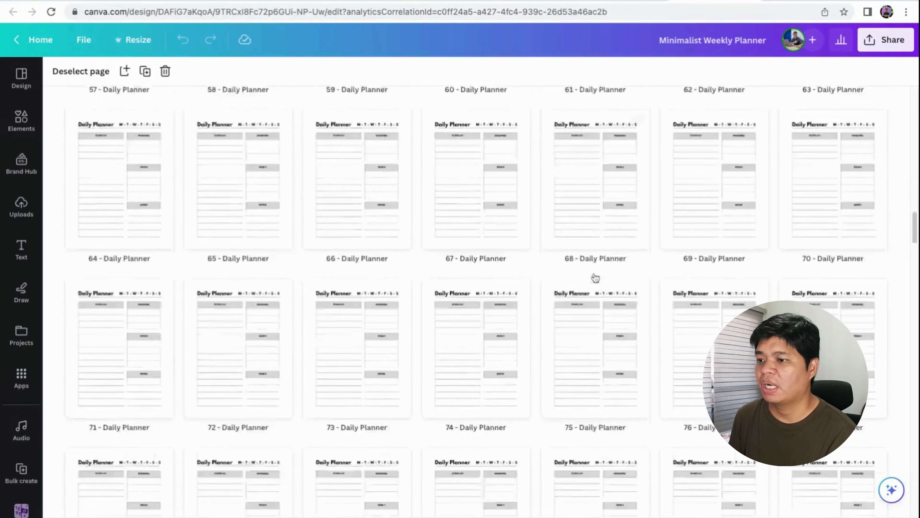
scroll(592, 279, down, 15)
scroll(591, 281, up, 5)
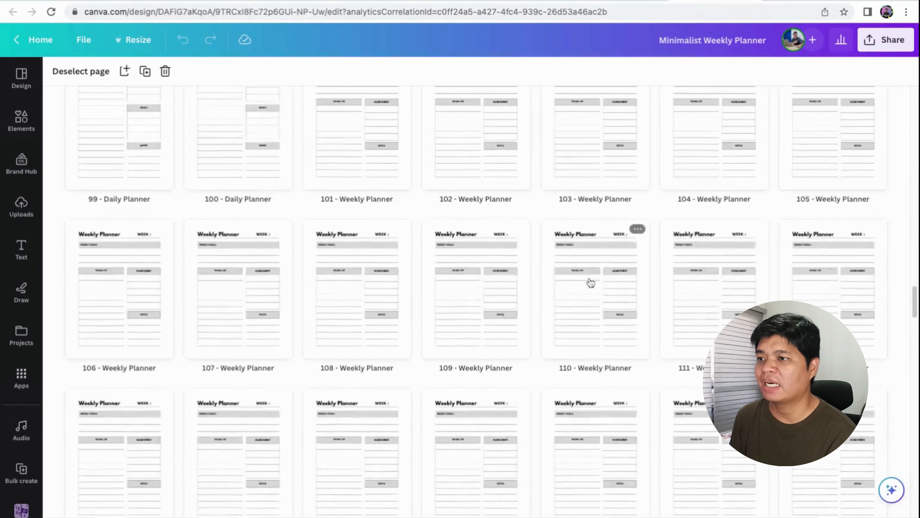
double_click(694, 156)
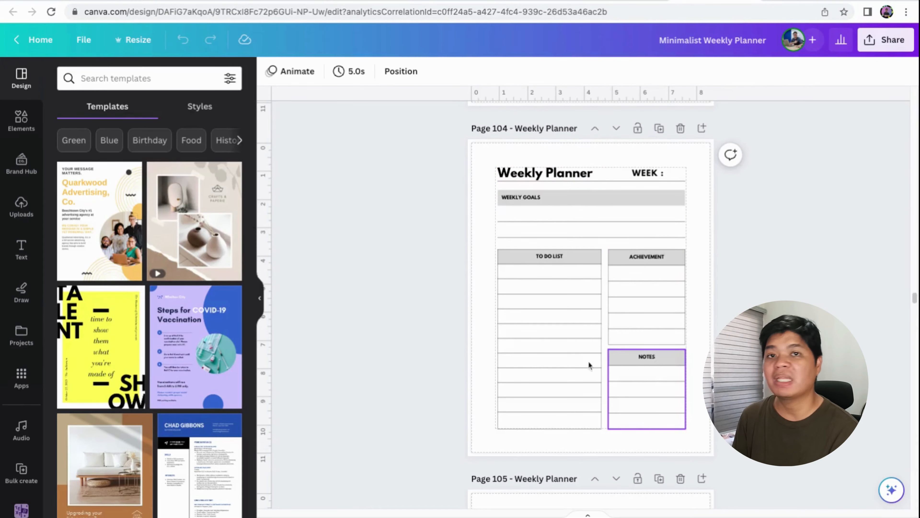
Look through the Weekly Planner pages and open Monthly Planner page 159 from the page overview.
scroll(576, 363, down, 5)
scroll(564, 366, down, 6)
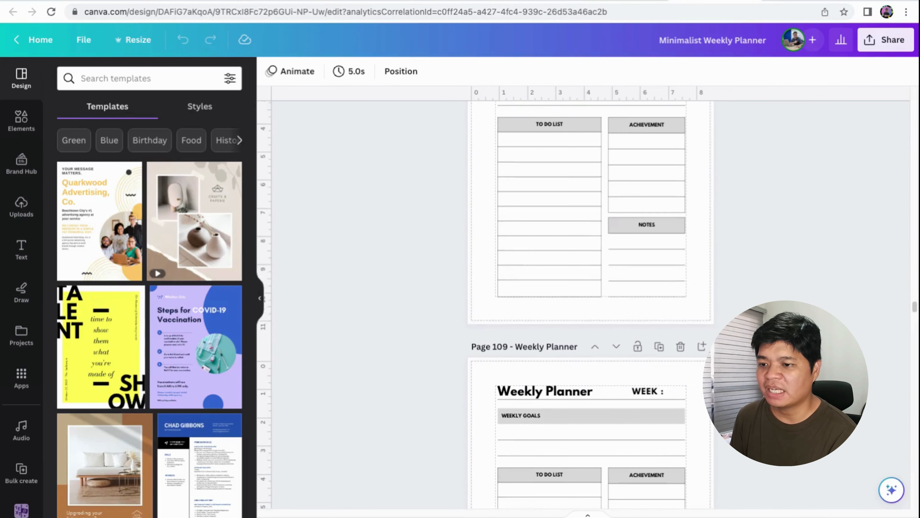
click(848, 516)
scroll(602, 425, down, 20)
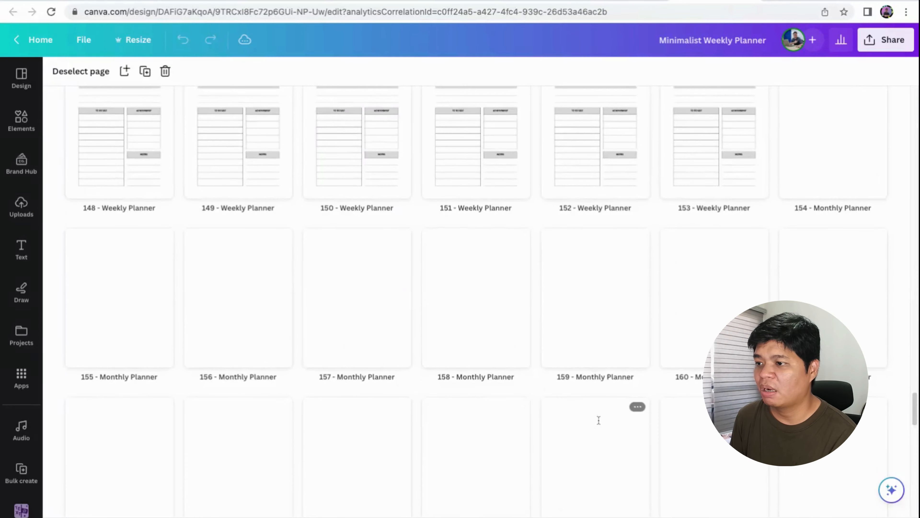
double_click(590, 304)
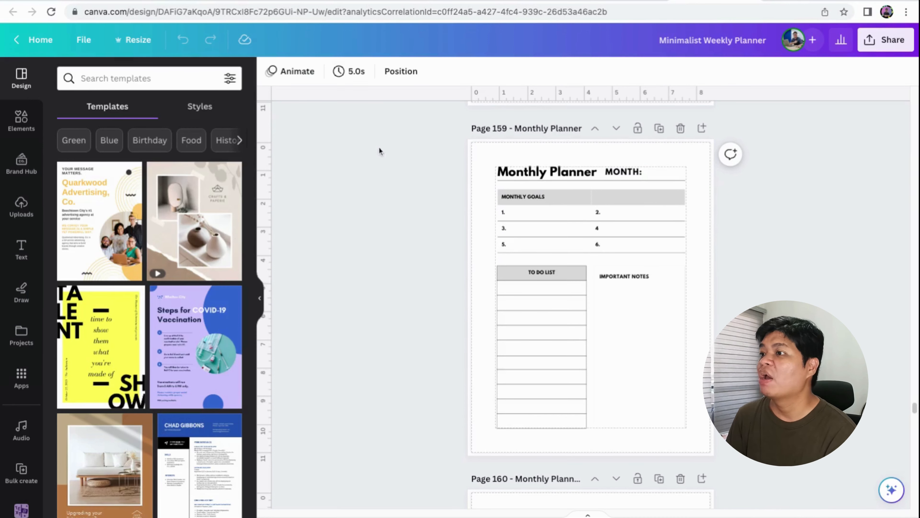
Check the planner's custom size in the resize options and return to the Weekly Planner pages.
click(135, 46)
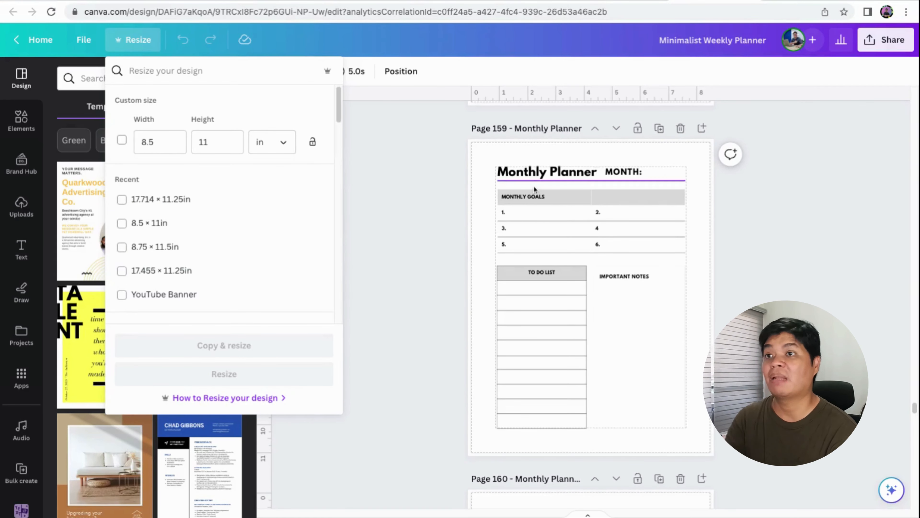
click(781, 199)
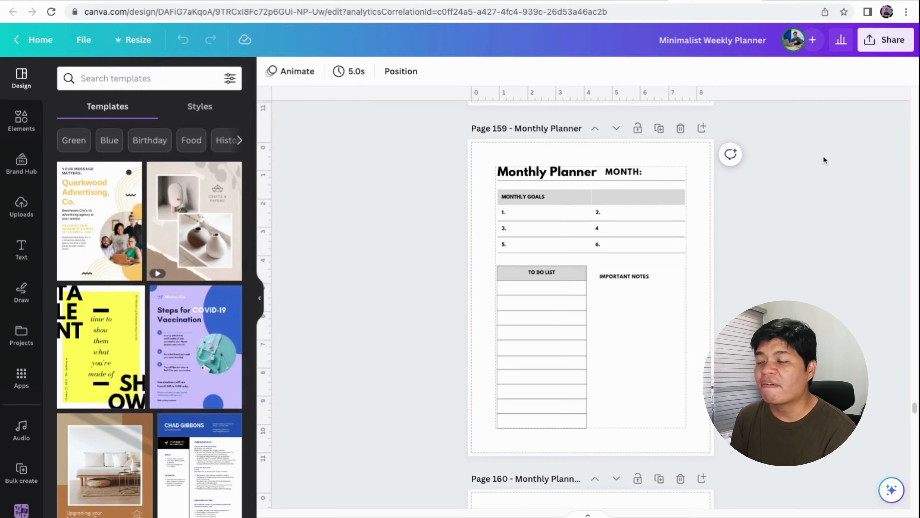
scroll(823, 156, up, 10)
scroll(811, 165, up, 20)
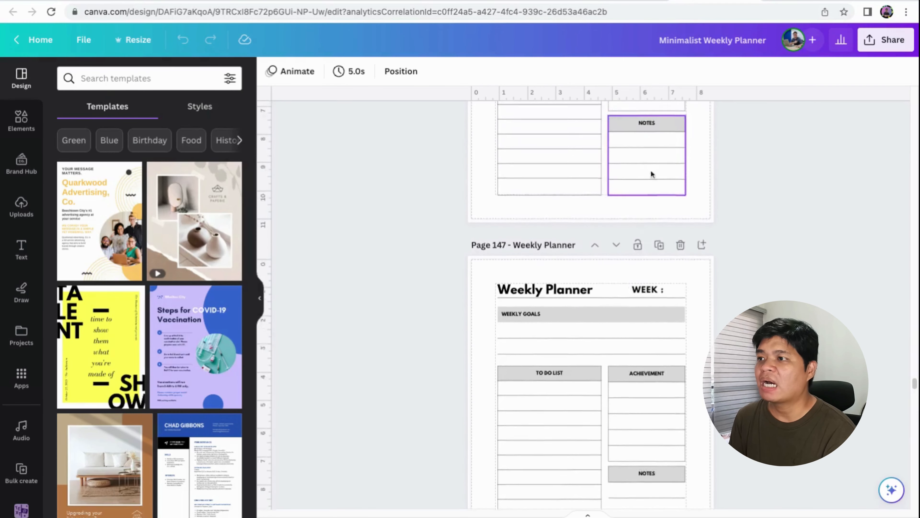
scroll(761, 199, up, 1)
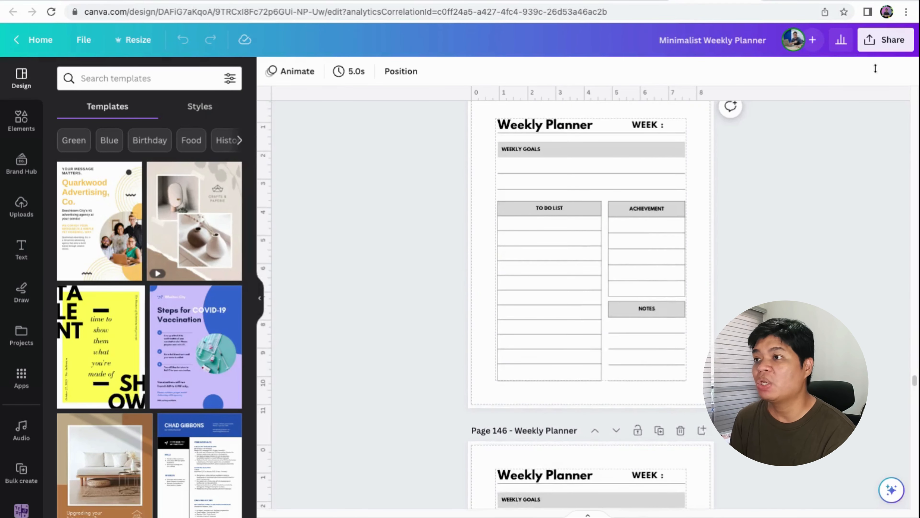
Review the file types available for downloading the planner, then close the download options.
click(877, 46)
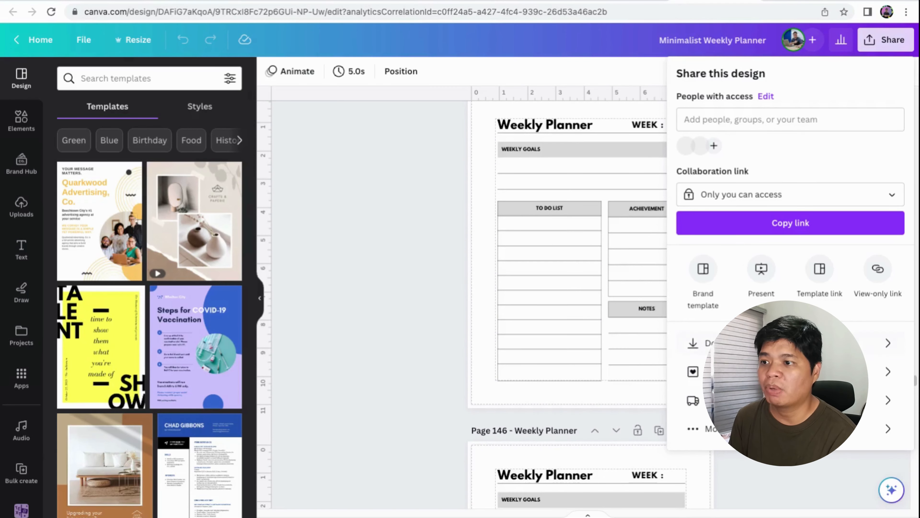
click(701, 343)
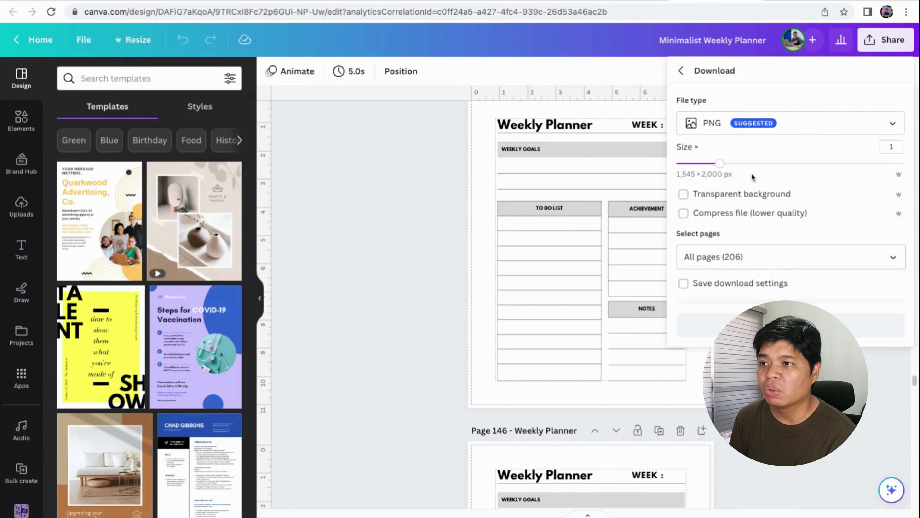
click(725, 129)
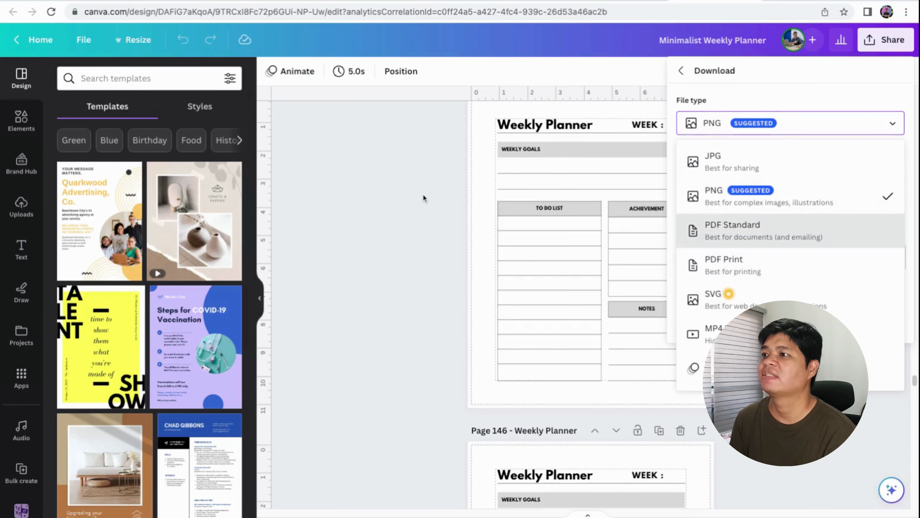
click(435, 138)
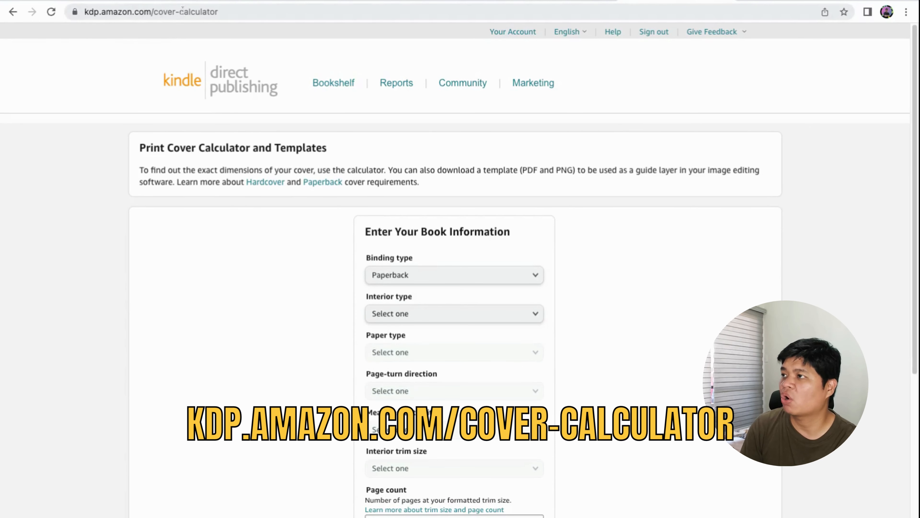
In the KDP cover calculator, choose Paperback as the binding type and Black & white as the interior type.
scroll(373, 283, down, 3)
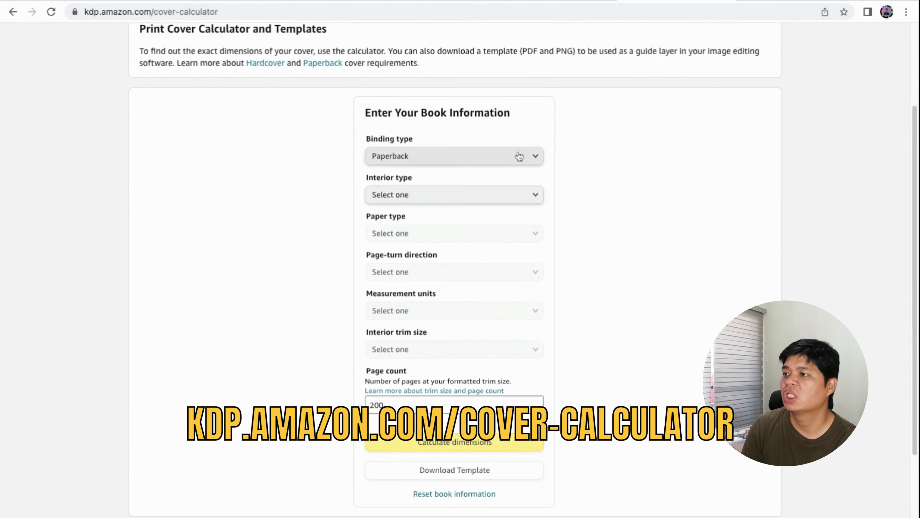
click(424, 154)
click(405, 170)
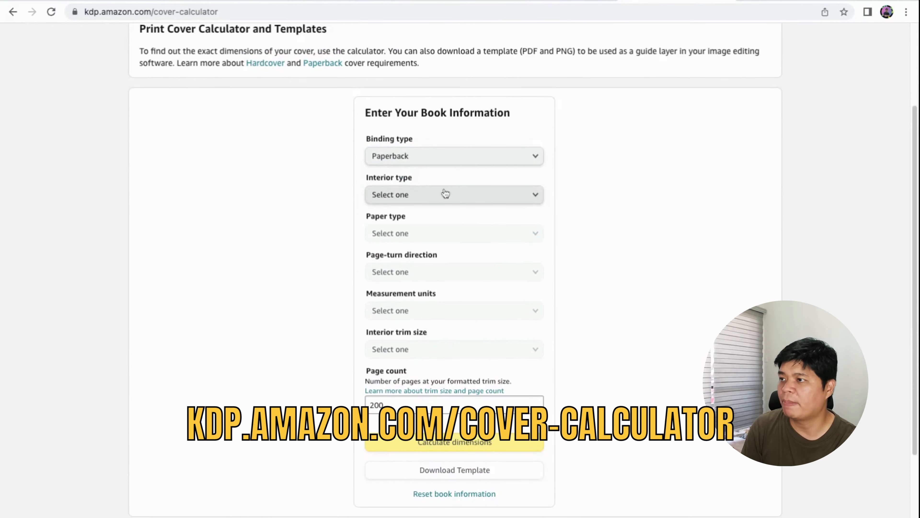
click(425, 194)
click(412, 199)
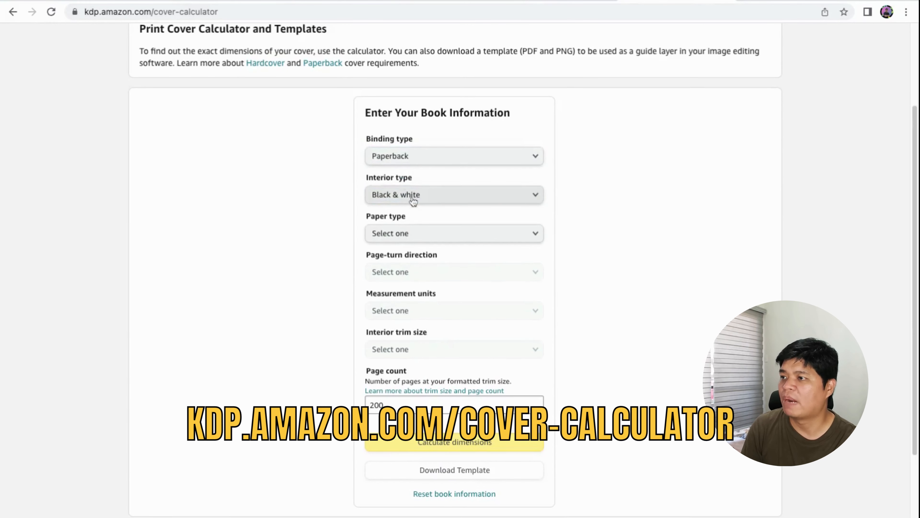
Set the paper type to Cream paper and the page-turn direction to Left to Right.
click(413, 235)
click(390, 239)
click(425, 272)
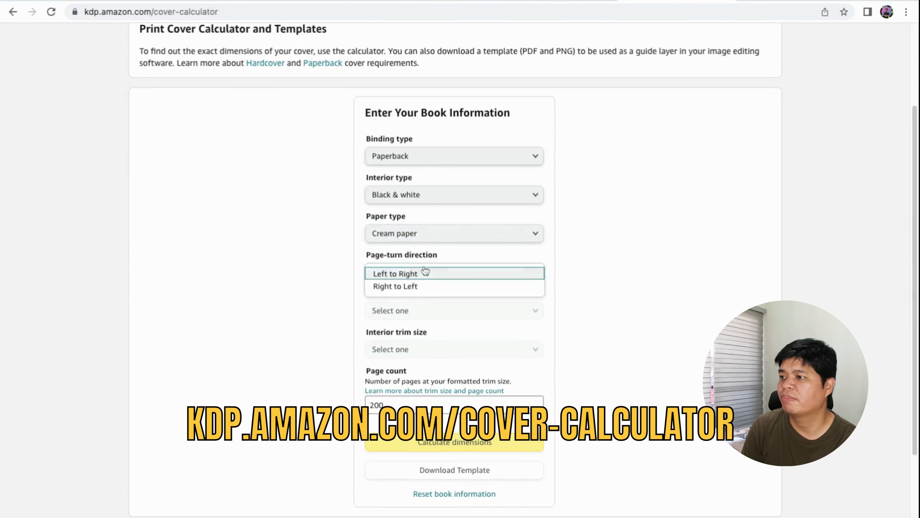
click(408, 273)
Set the measurement units to Inches and the interior trim size to 8.5 x 11 in.
scroll(485, 321, down, 2)
scroll(485, 321, down, 1)
click(423, 218)
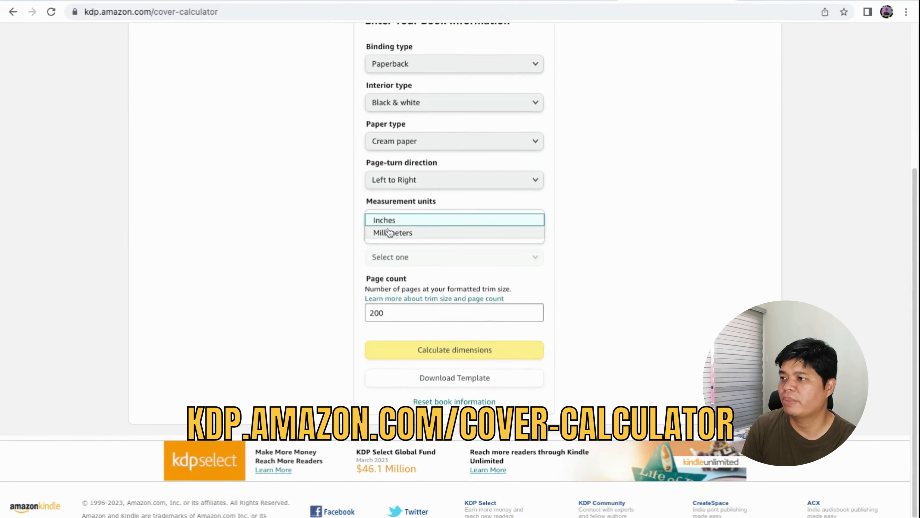
click(421, 219)
click(408, 262)
click(408, 262)
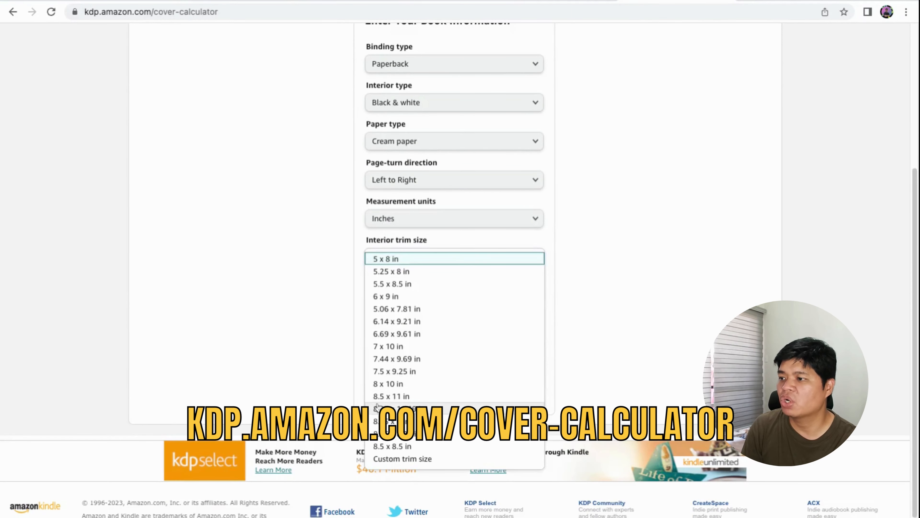
click(430, 394)
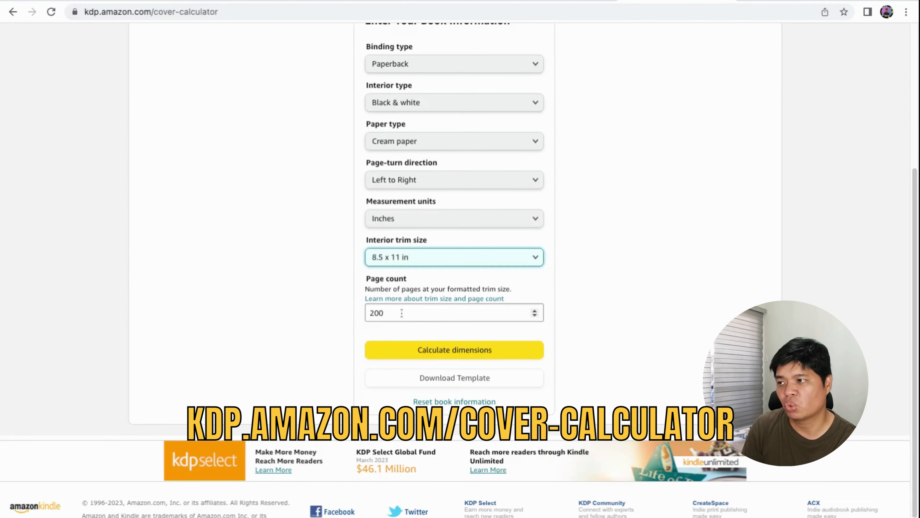
Calculate the cover dimensions for the entered book information and download the cover template.
click(437, 351)
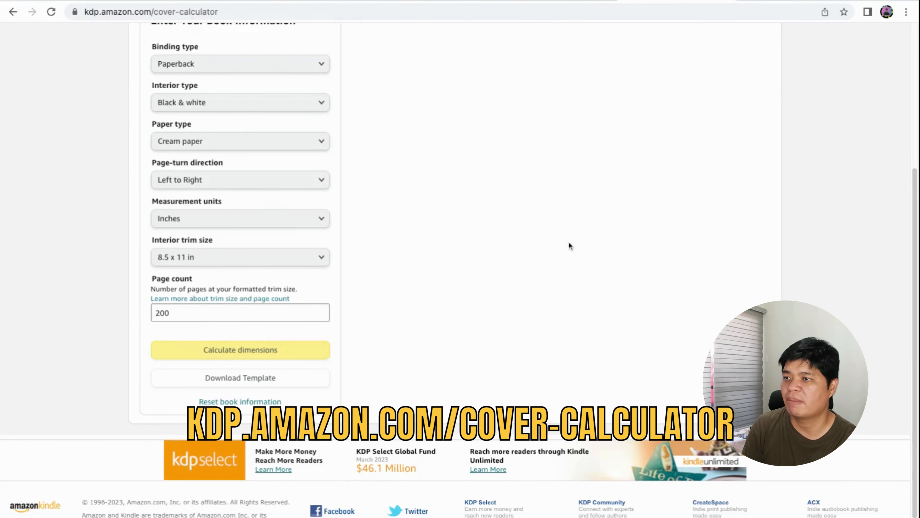
scroll(508, 232, up, 3)
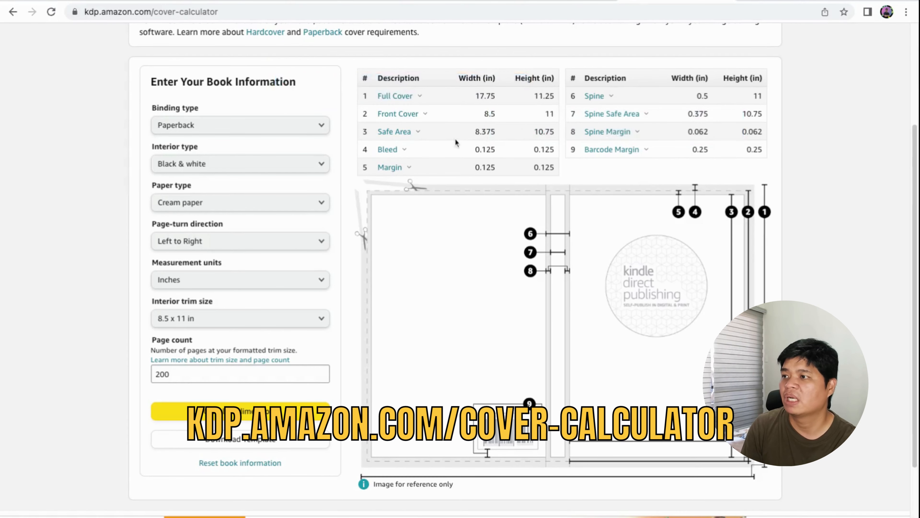
click(256, 446)
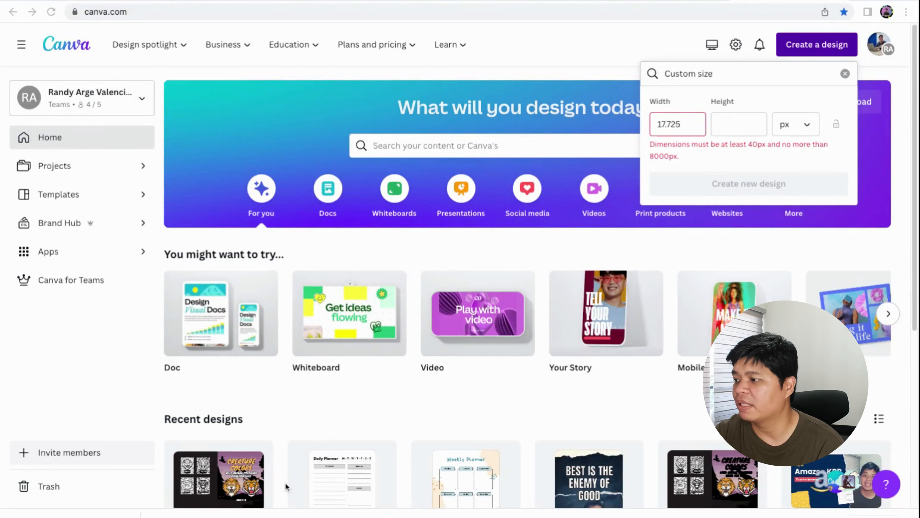
Switch the custom design size to inches and set the width to 17.750.
click(684, 125)
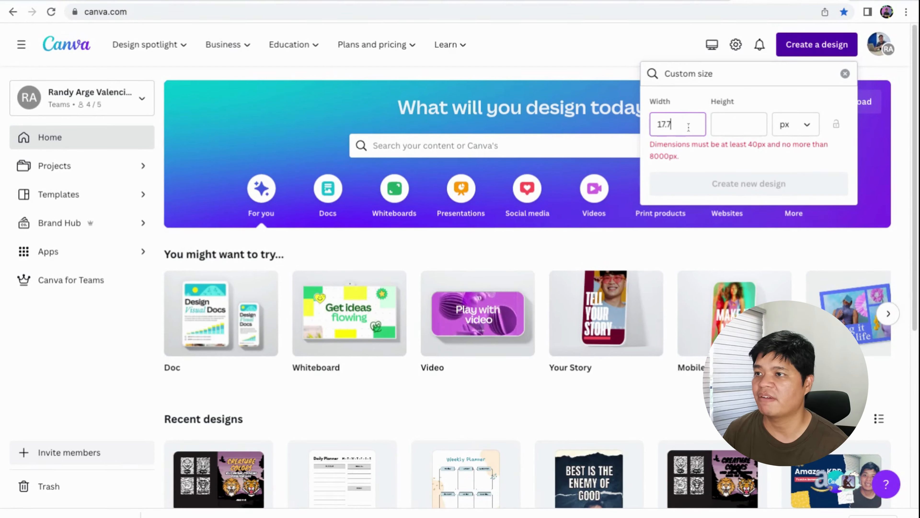
click(793, 125)
click(788, 179)
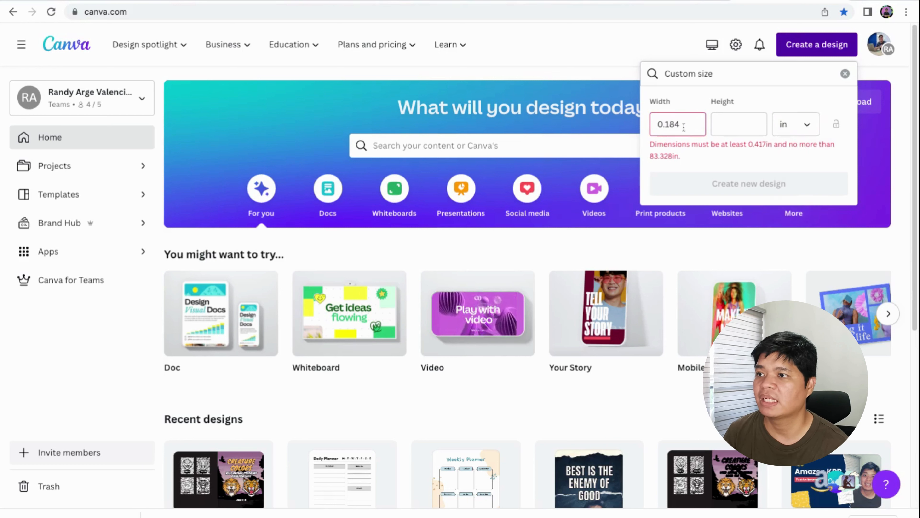
text(1)
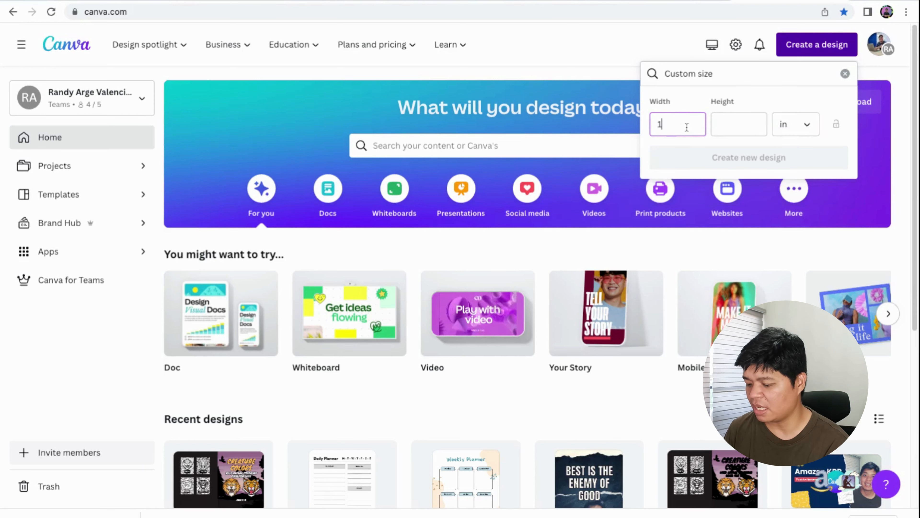
text(7.)
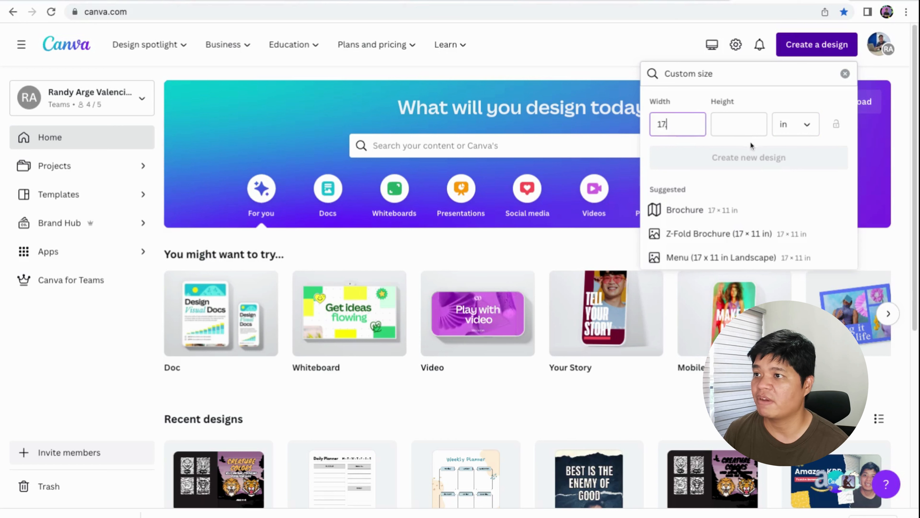
text(750)
Set the custom size height to 11.25 in and create the new cover design.
click(721, 135)
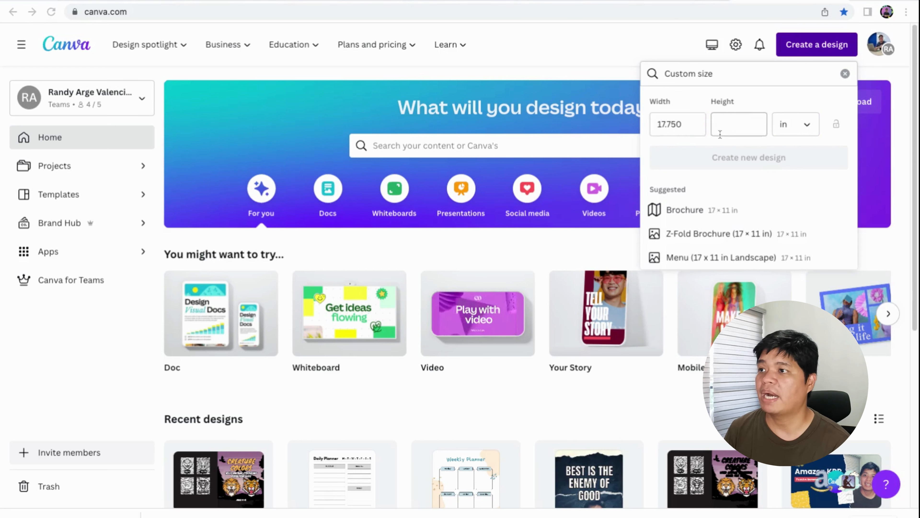
text(11.2)
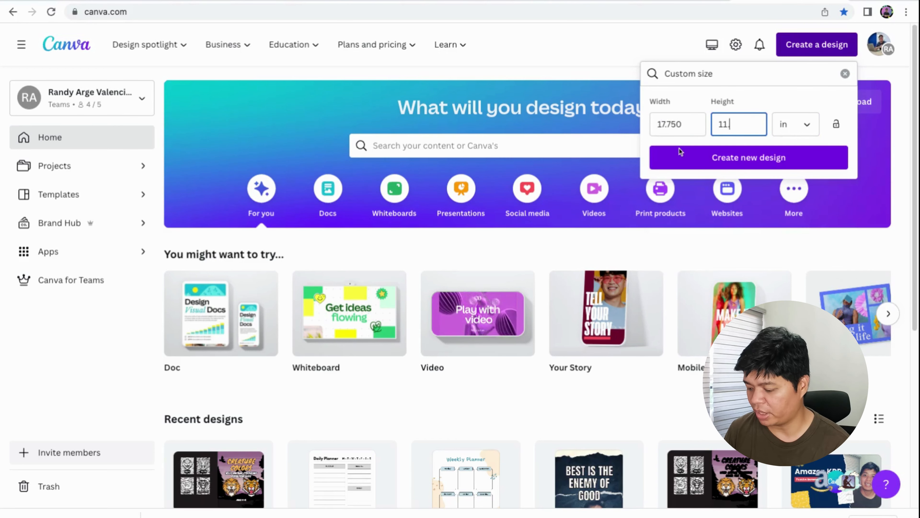
text(5)
click(718, 157)
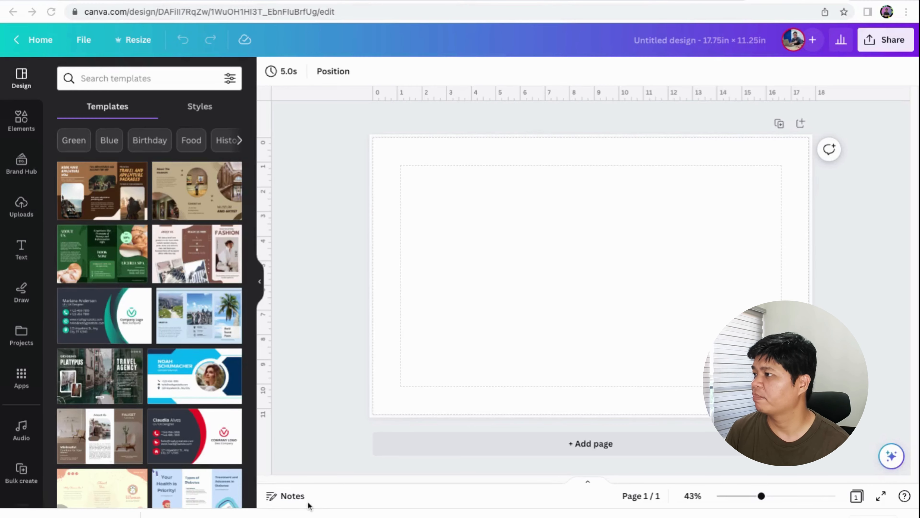
Place the uploaded KDP cover template as the full-page background and add a vertical guide at the spine's edge beside the front cover.
click(21, 206)
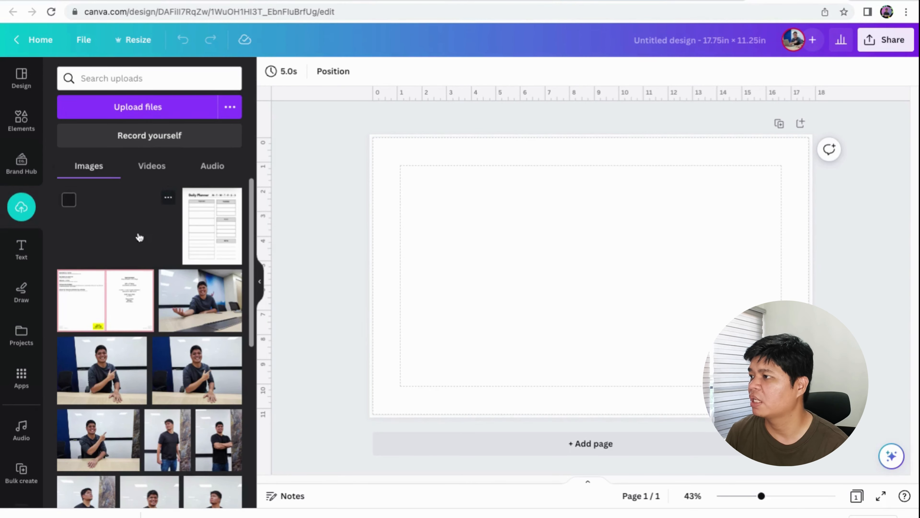
click(139, 238)
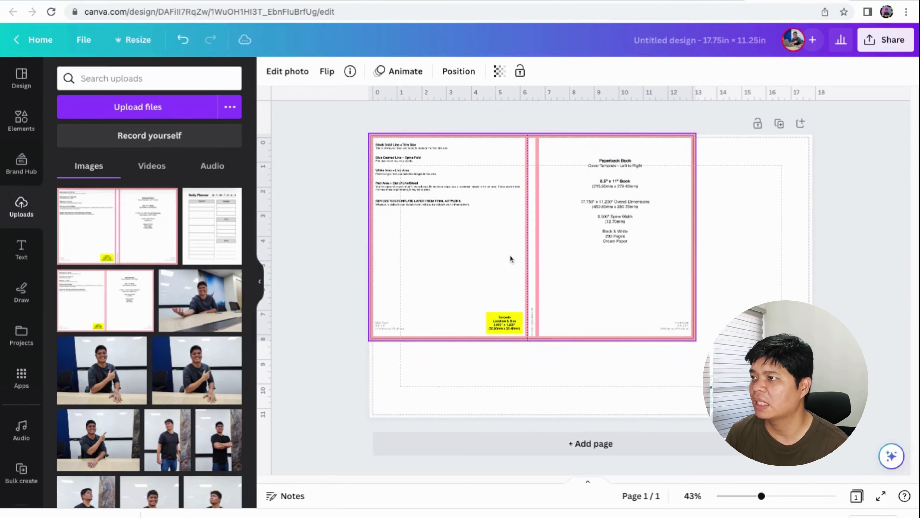
drag(693, 336, 694, 345)
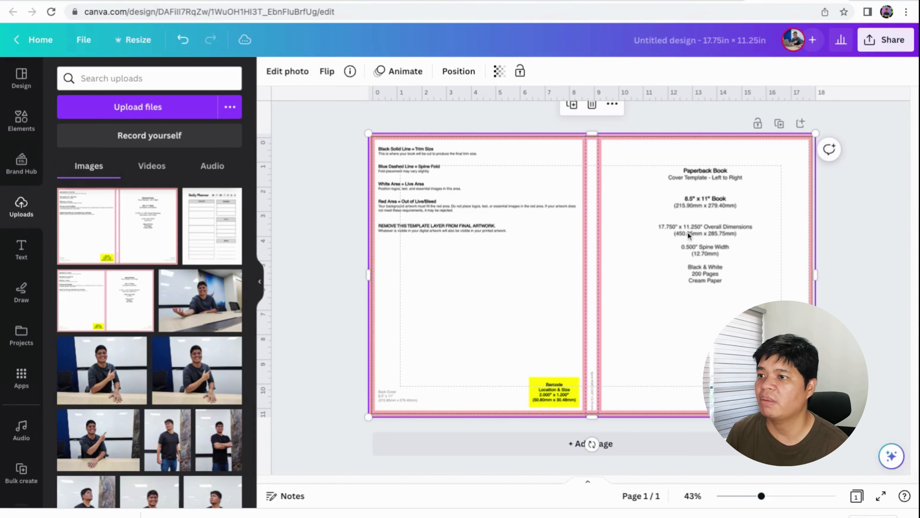
click(833, 296)
click(677, 364)
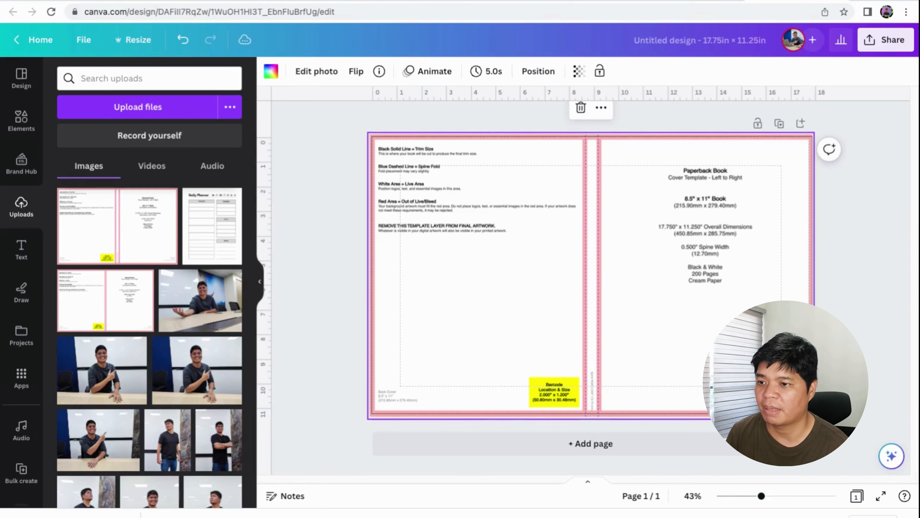
double_click(716, 329)
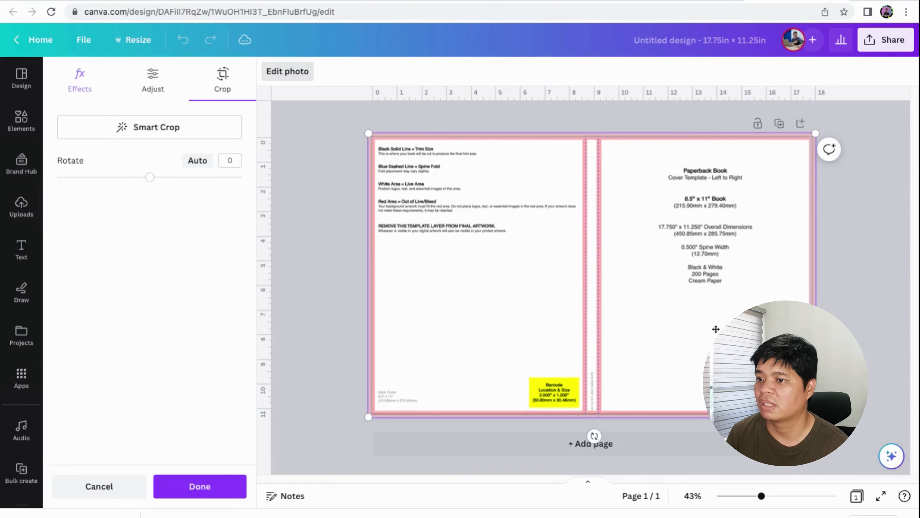
click(877, 342)
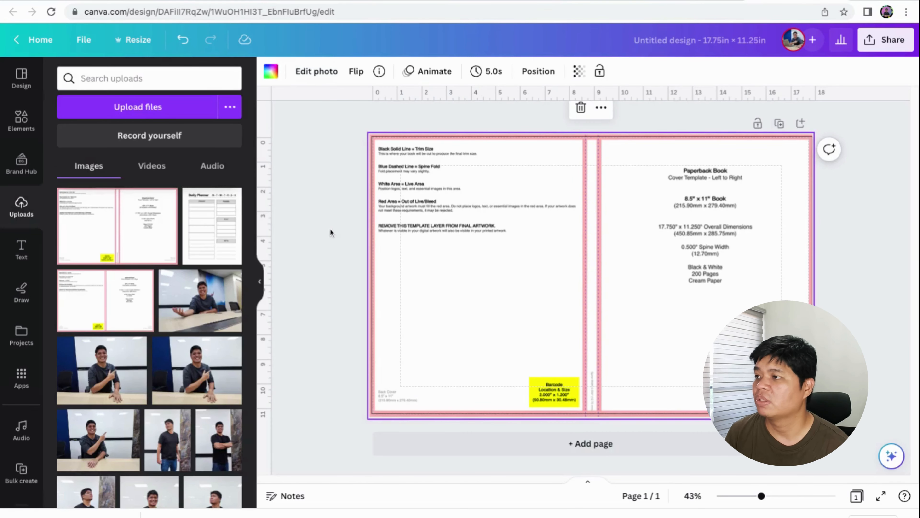
drag(264, 210, 598, 209)
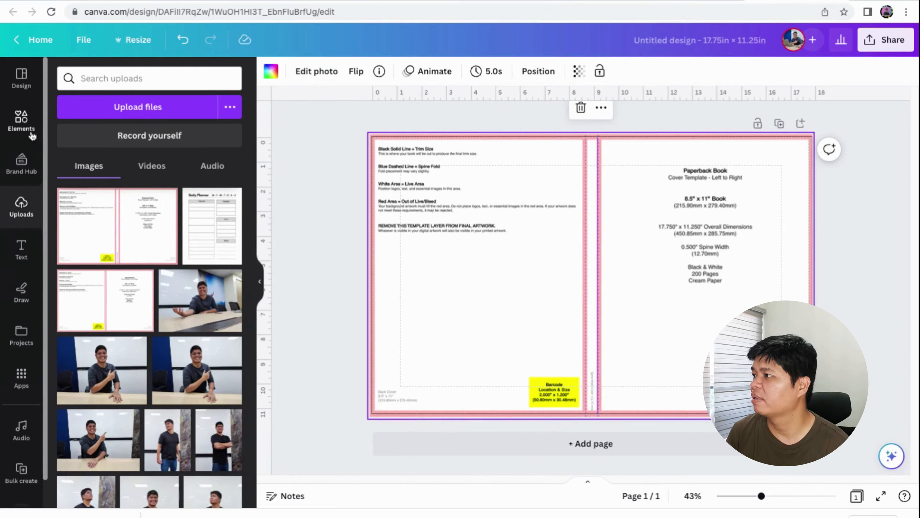
Add a square shape in the near-black brand color, stretch it over the back cover and spine, and duplicate it for the front cover.
click(16, 121)
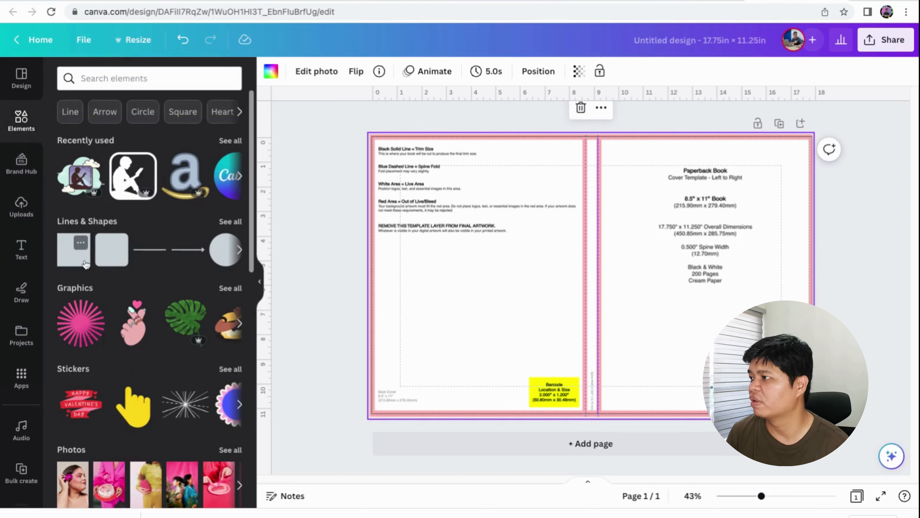
click(74, 250)
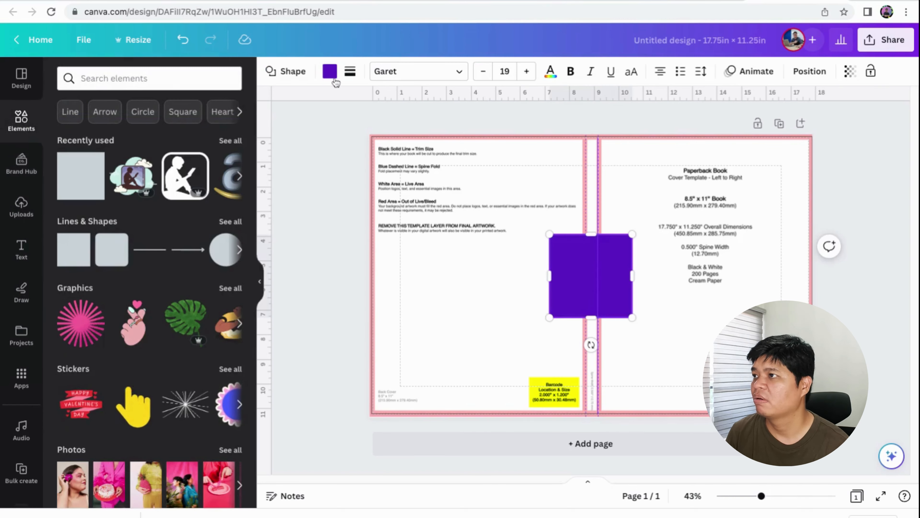
click(329, 72)
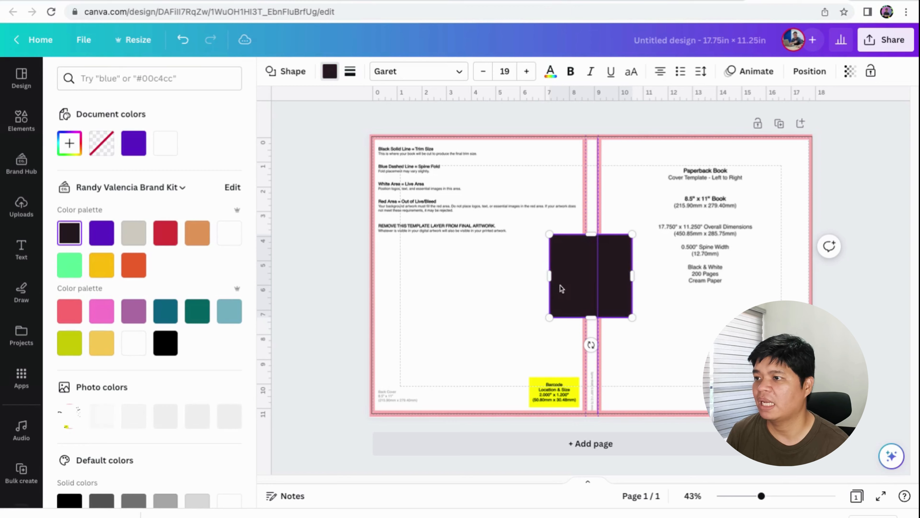
drag(570, 285, 387, 189)
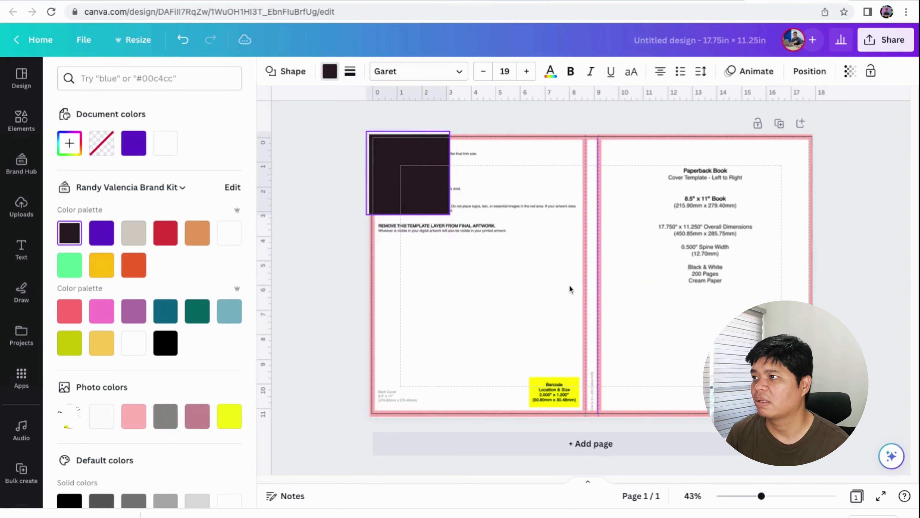
drag(450, 220, 598, 425)
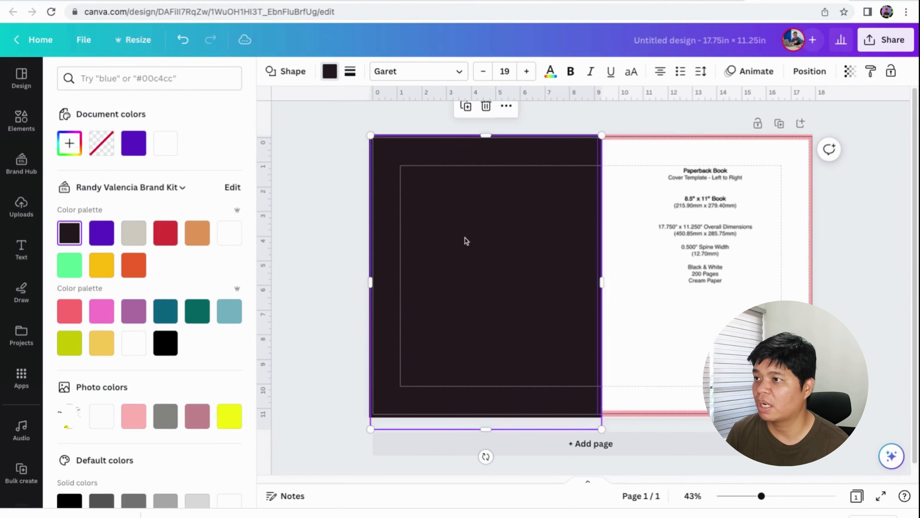
key(ctrl+d)
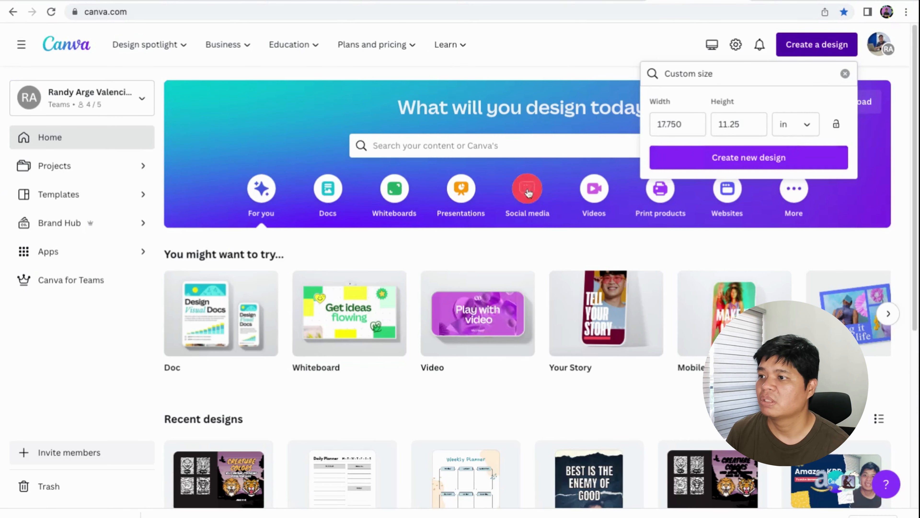
Open the existing KDP - COVER design and copy the My Planner title with its black rectangle from page 3.
scroll(697, 278, down, 3)
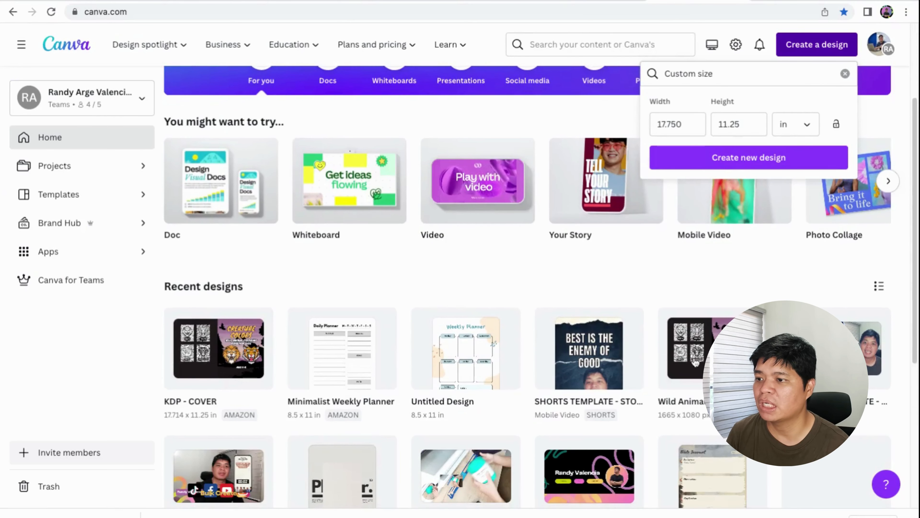
click(205, 355)
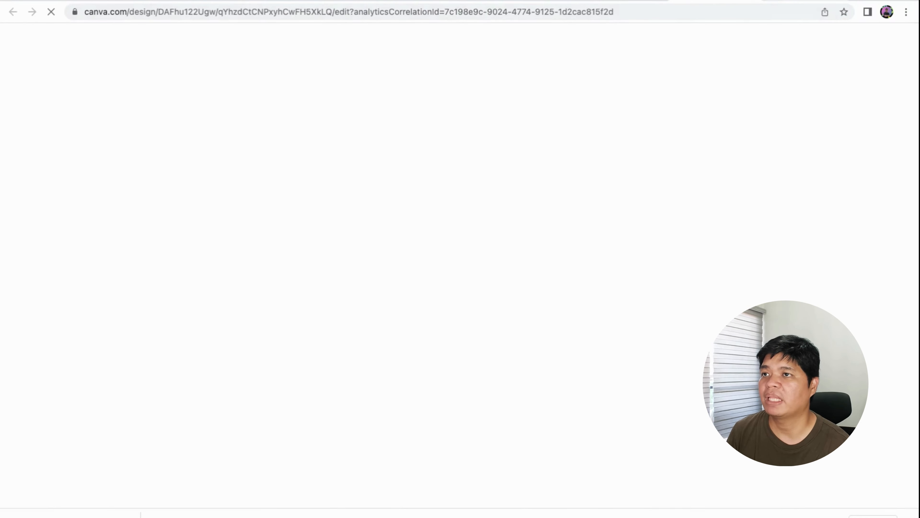
scroll(425, 292, down, 5)
scroll(424, 292, down, 10)
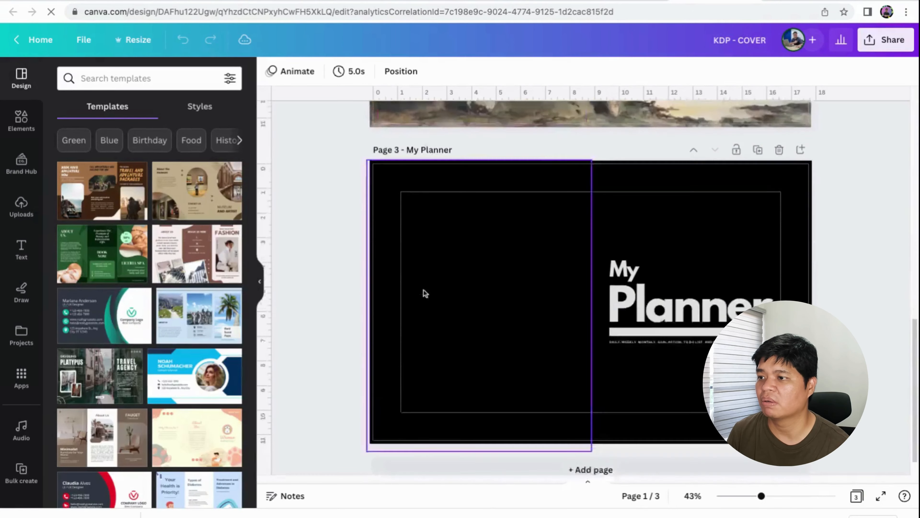
click(628, 255)
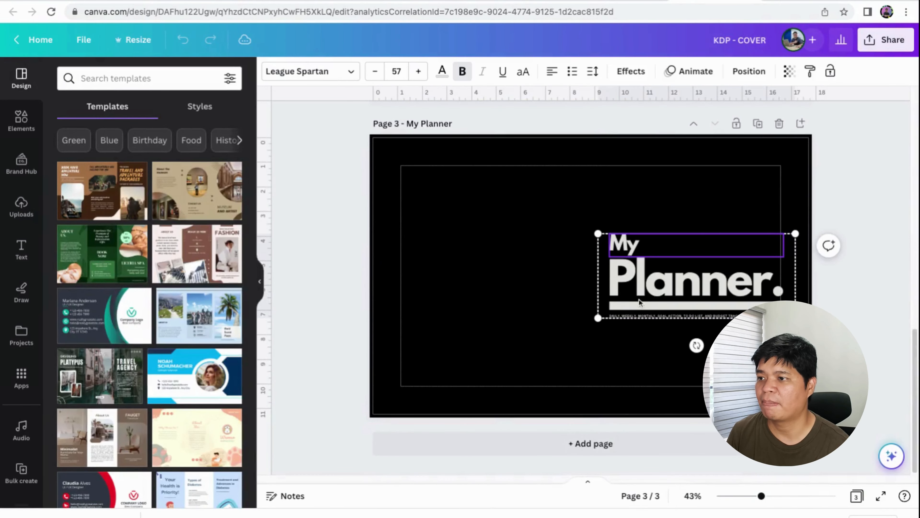
mouse_move(869, 192)
mouse_down()
mouse_move(641, 340)
mouse_move(869, 193)
mouse_up()
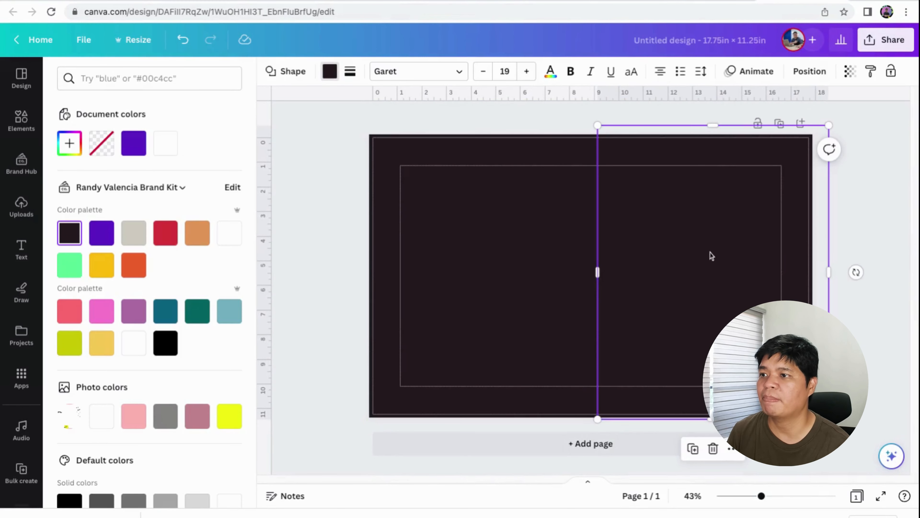
Paste the My Planner artwork onto the new design's front cover and extend its black rectangle past the page's lower edge.
key(ctrl+v)
mouse_move(442, 282)
mouse_down()
mouse_move(708, 277)
mouse_move(673, 271)
mouse_up()
click(869, 301)
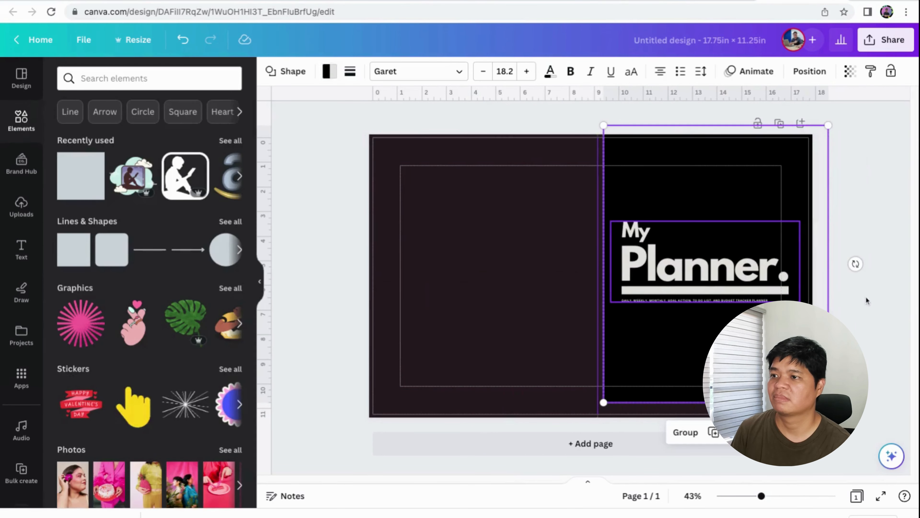
click(811, 258)
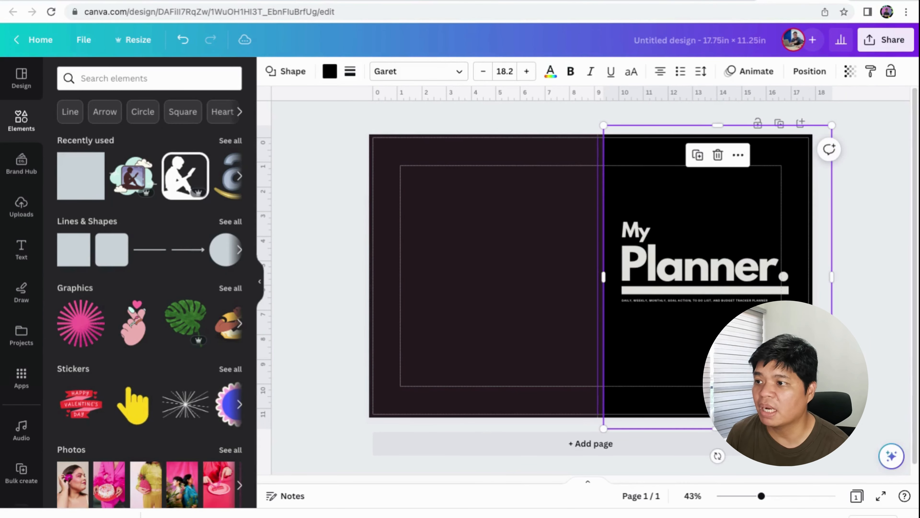
click(580, 466)
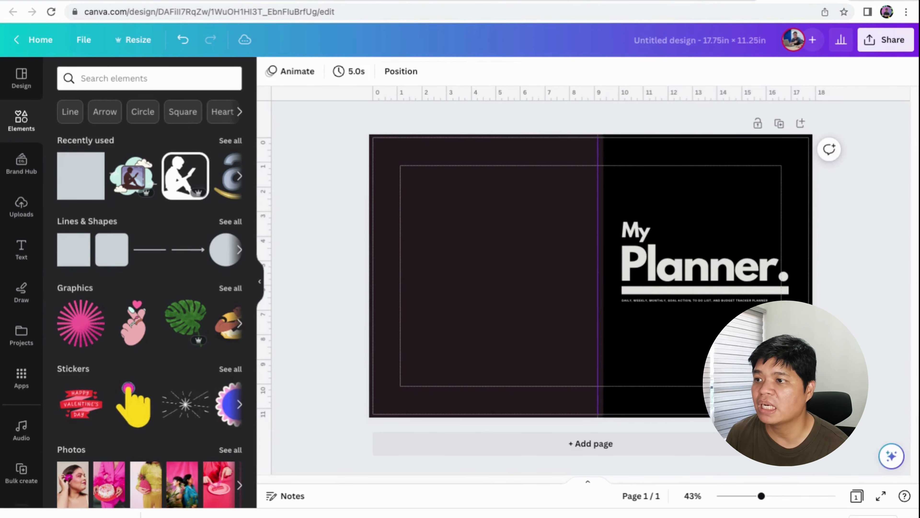
Open the download settings for the finished cover and bring up the file type choices.
click(875, 49)
click(754, 343)
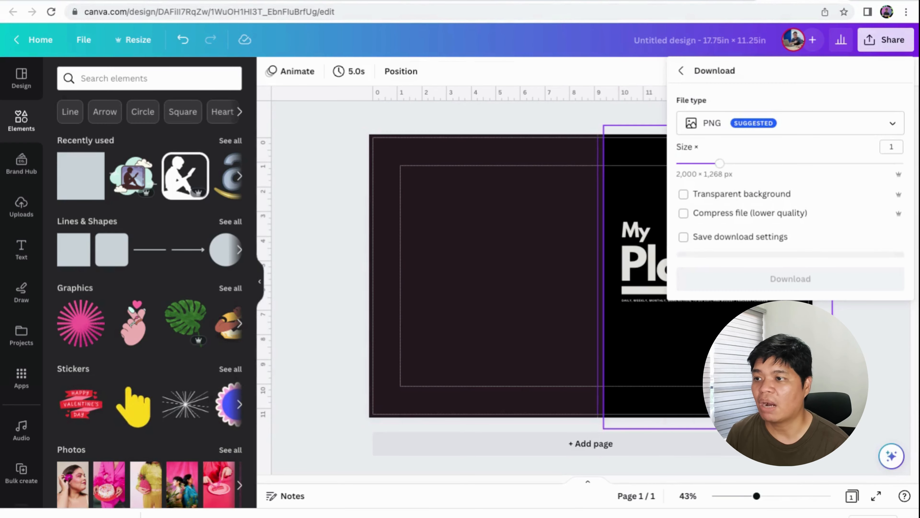
click(711, 124)
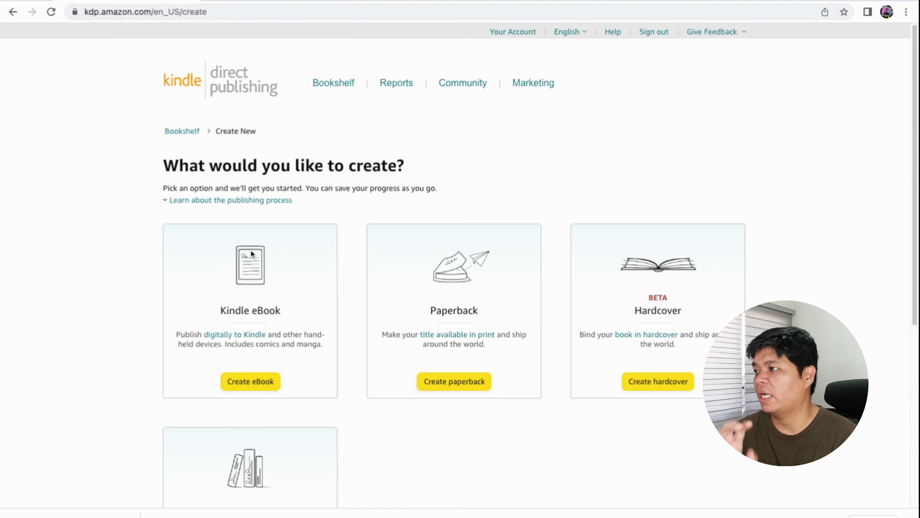
Start creating a new paperback title from the available book formats.
scroll(503, 364, down, 6)
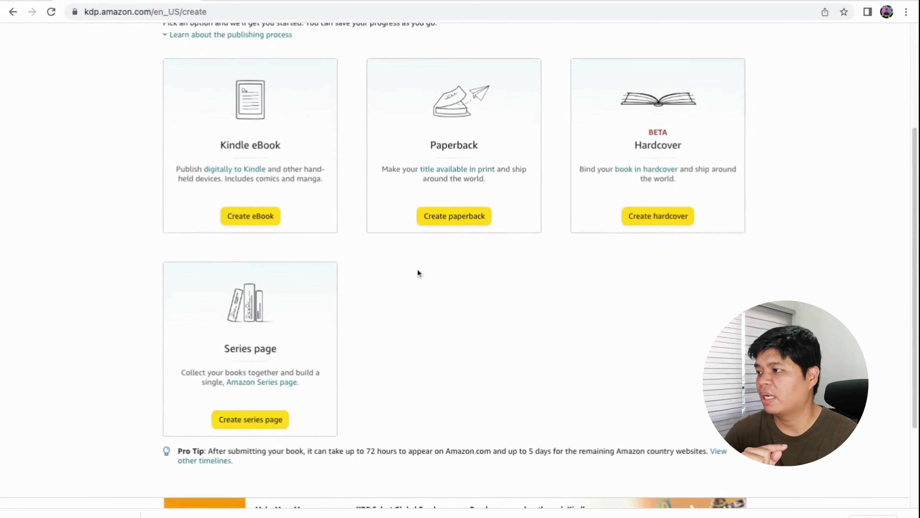
scroll(500, 236, up, 2)
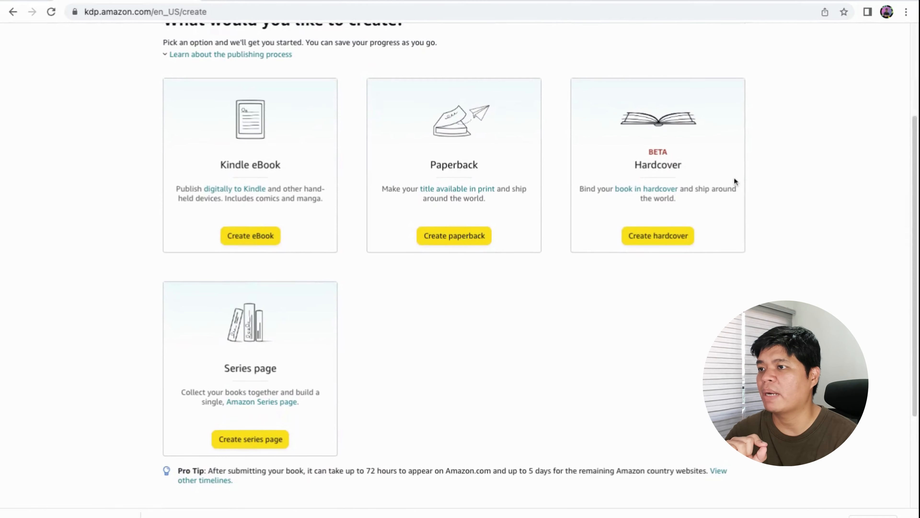
click(456, 240)
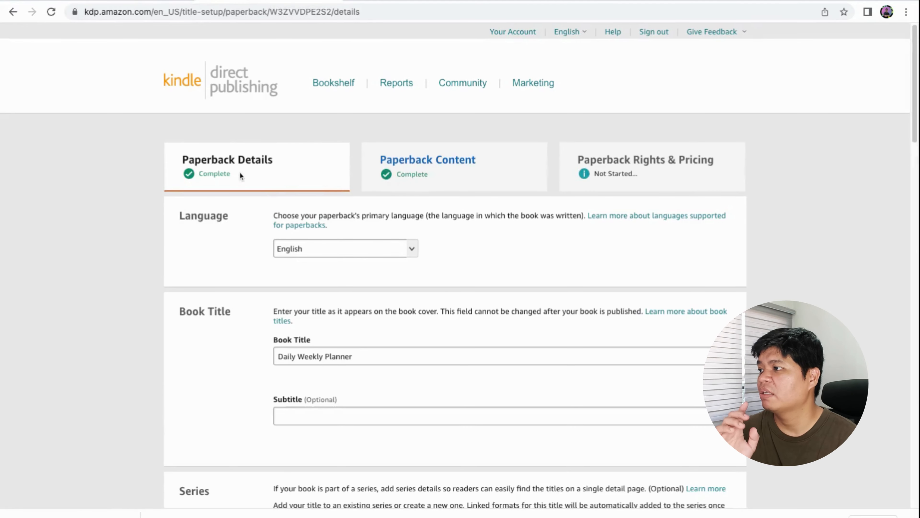
Review the paperback details from language and title through keywords, categories and adult content, and save them to continue to the content section.
scroll(240, 176, down, 3)
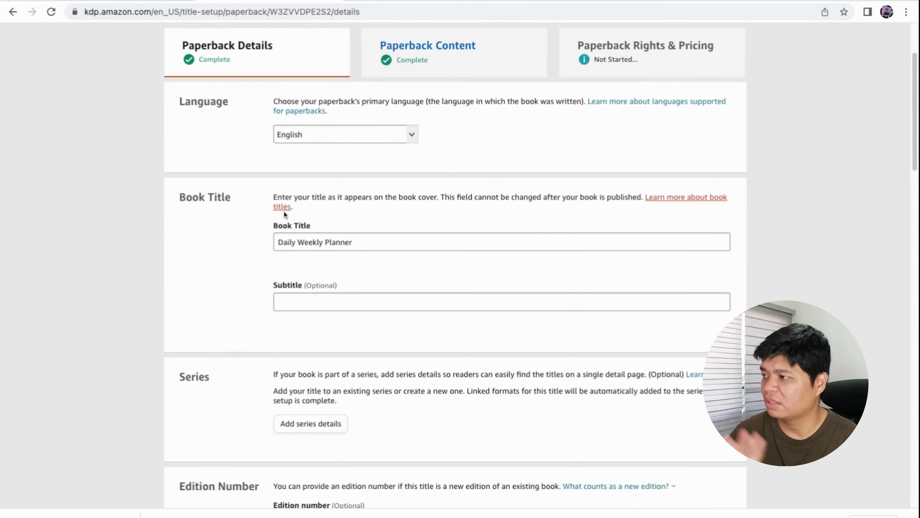
scroll(275, 221, down, 2)
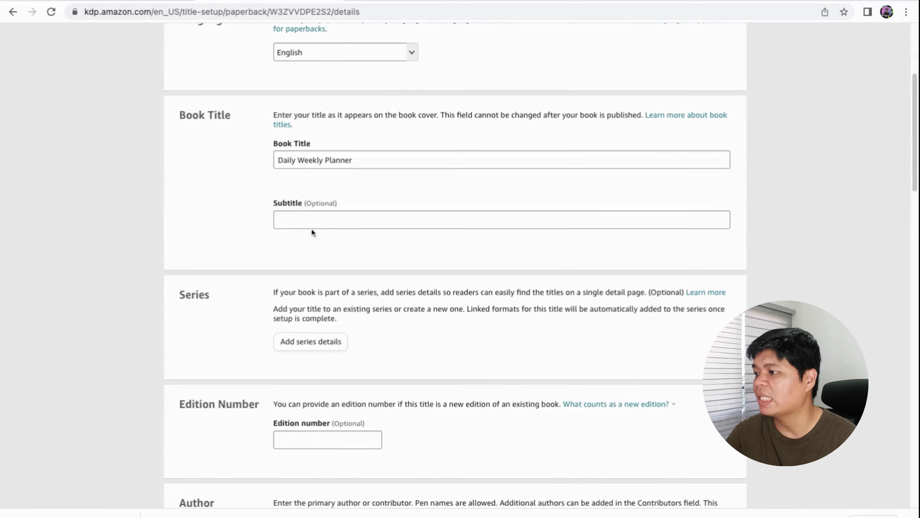
scroll(381, 280, down, 5)
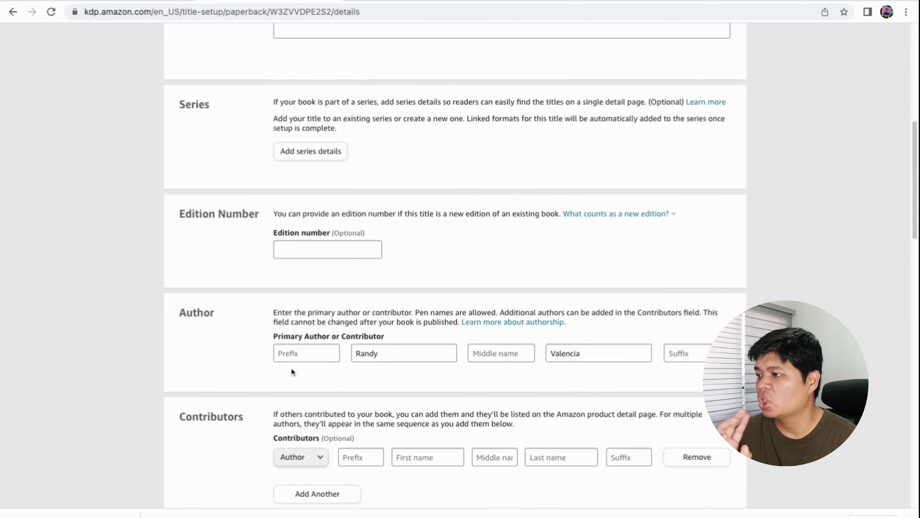
scroll(398, 364, down, 5)
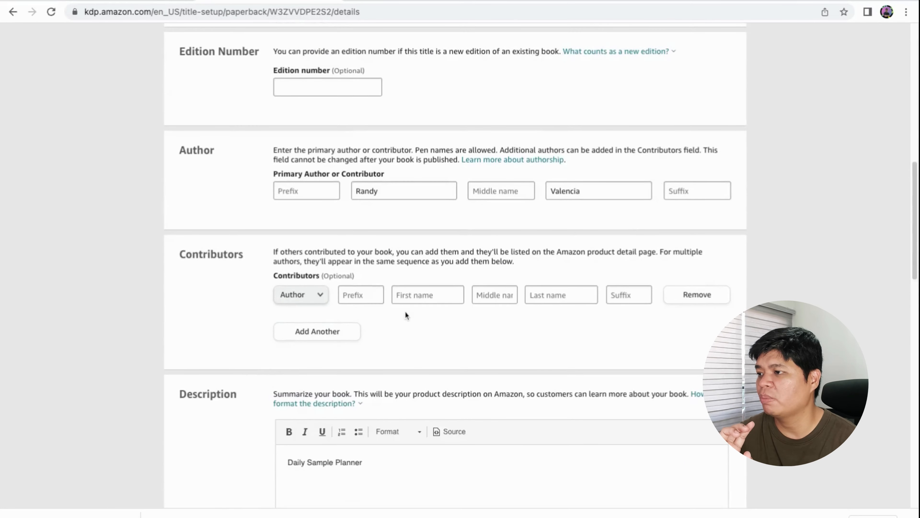
scroll(466, 316, down, 1)
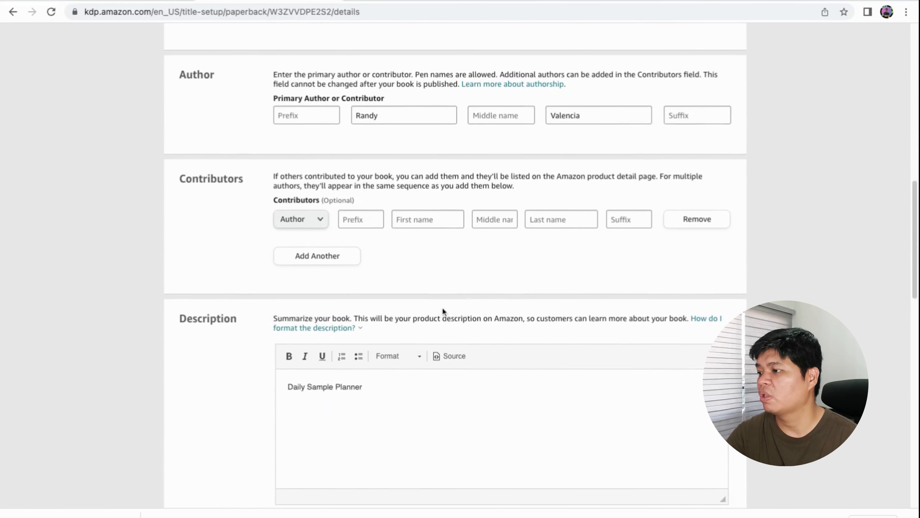
triple_click(431, 394)
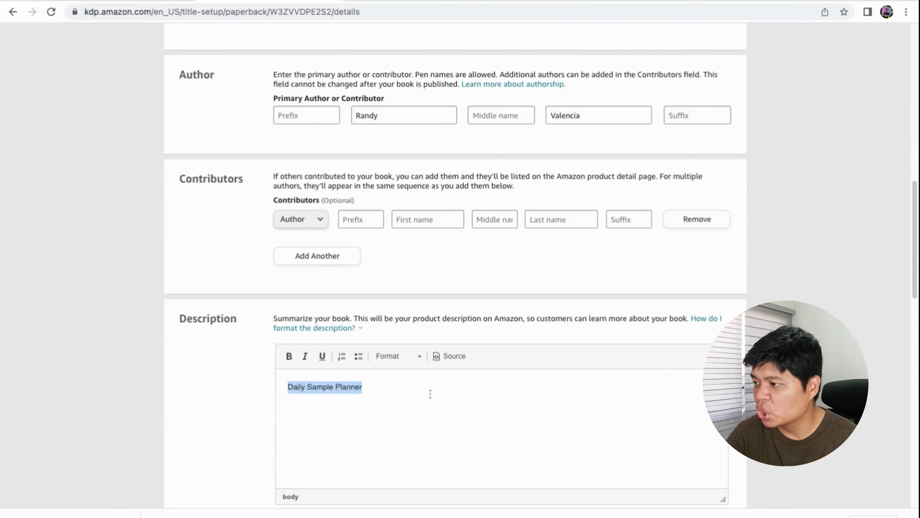
scroll(415, 404, down, 3)
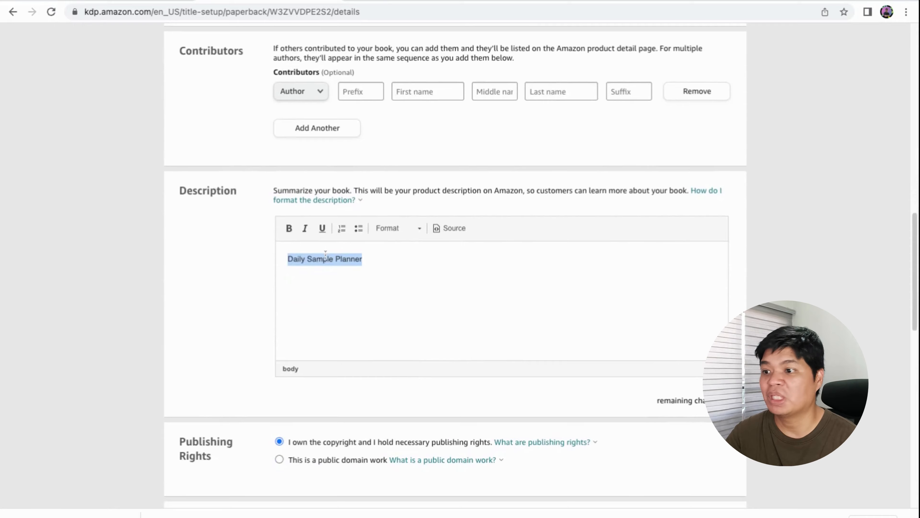
scroll(358, 273, down, 3)
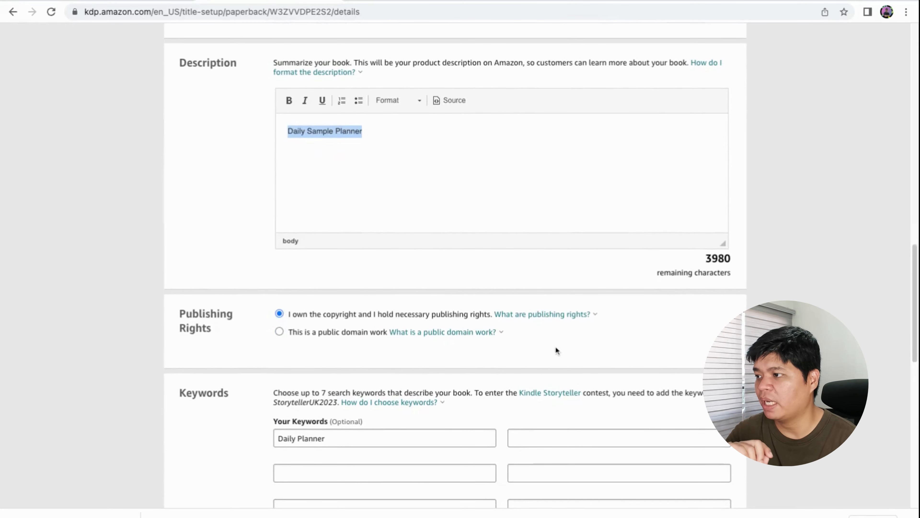
scroll(557, 350, down, 2)
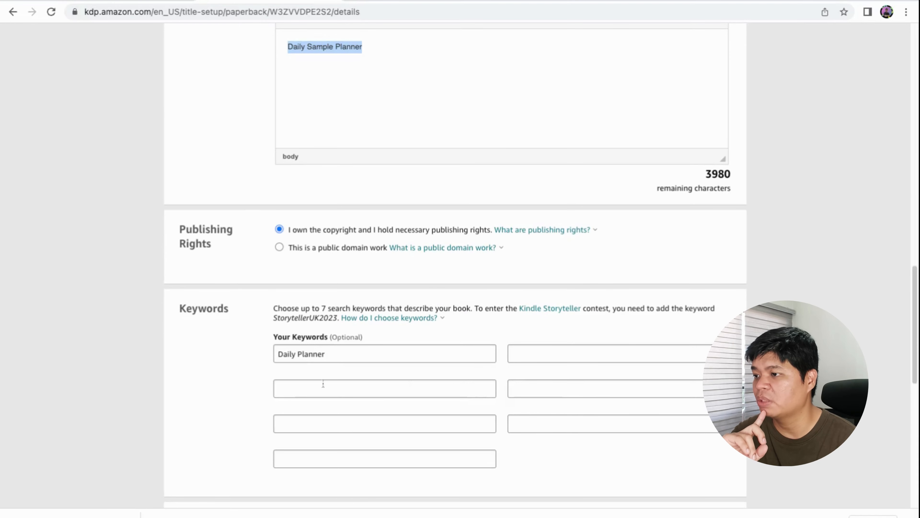
scroll(417, 397, down, 2)
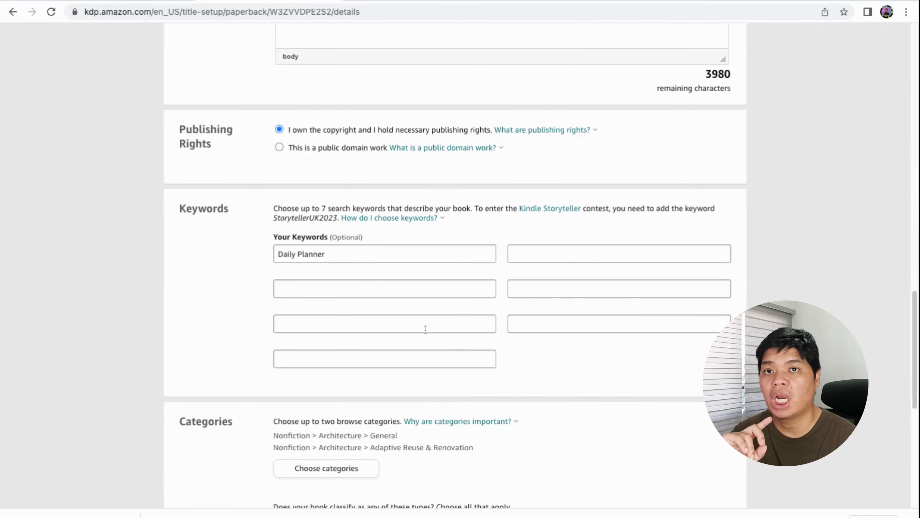
scroll(323, 337, down, 3)
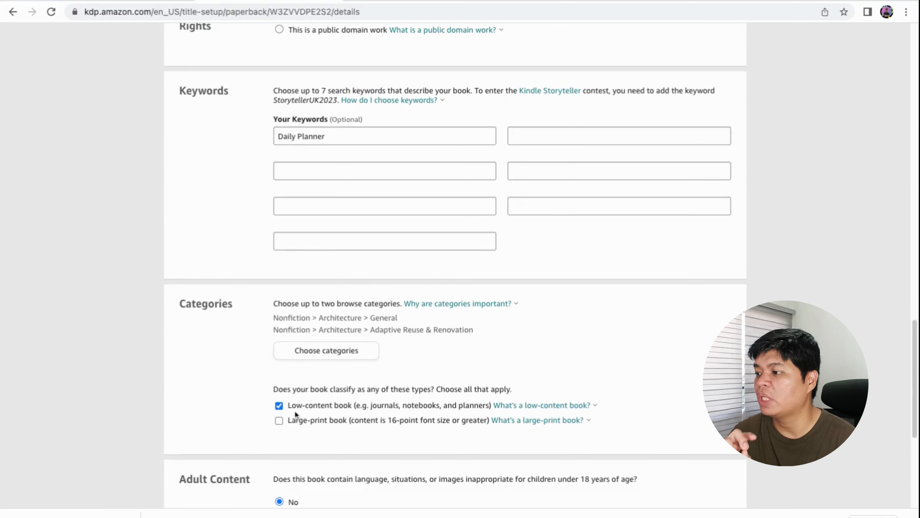
scroll(327, 413, down, 3)
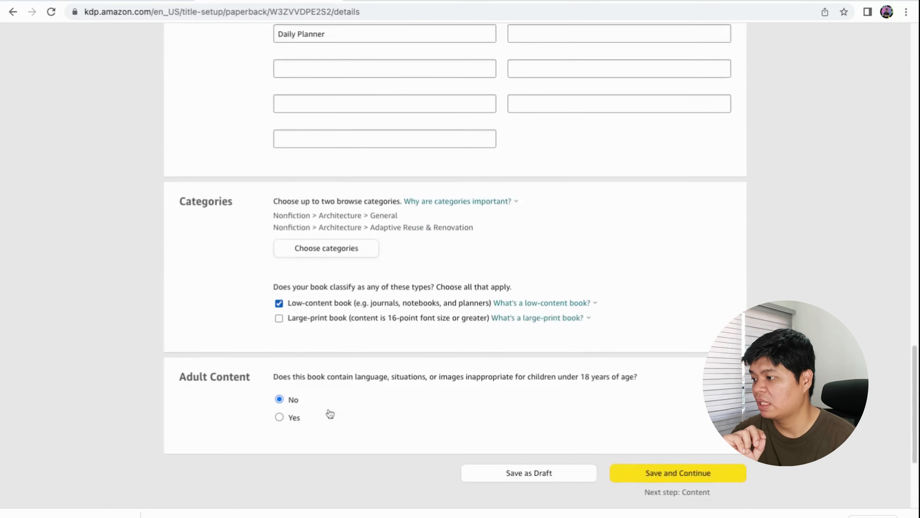
scroll(328, 411, down, 1)
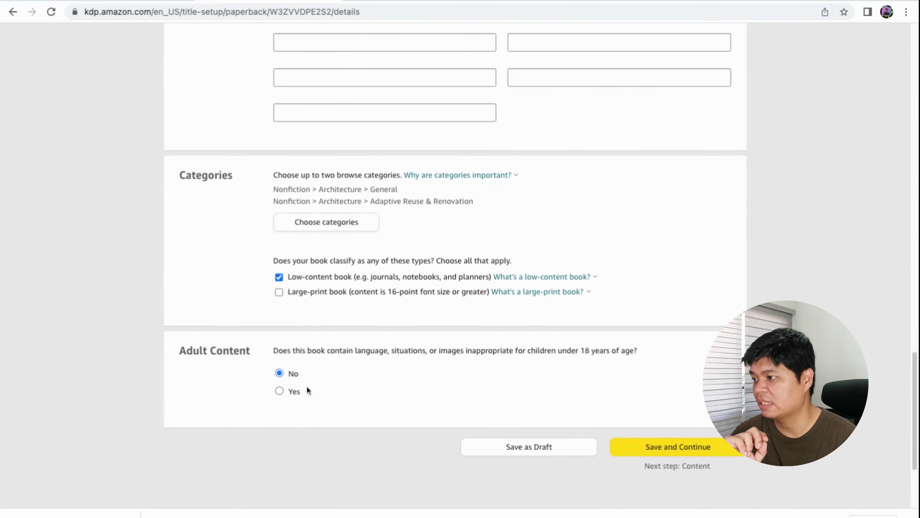
click(681, 449)
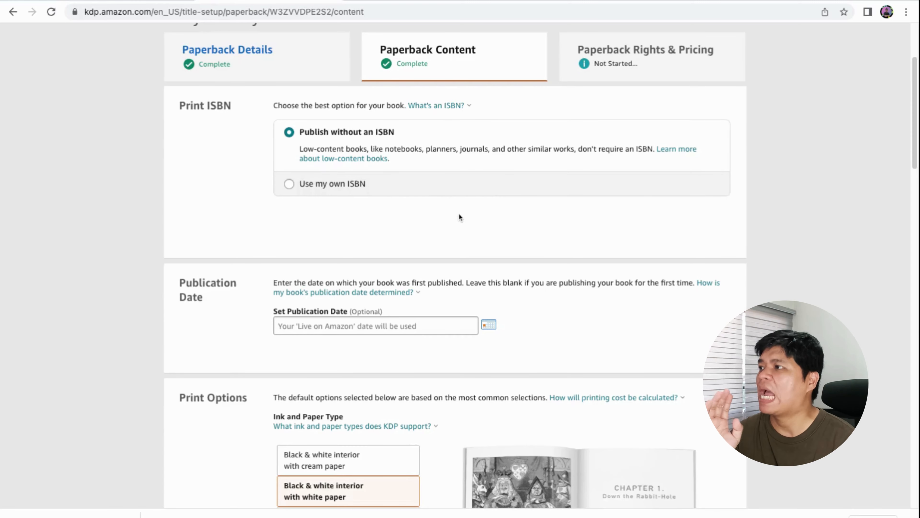
Examine the paperback content settings: ISBN, publication date, print options, trim size, bleed, cover finish, manuscript, cover and printing summary.
scroll(460, 216, down, 3)
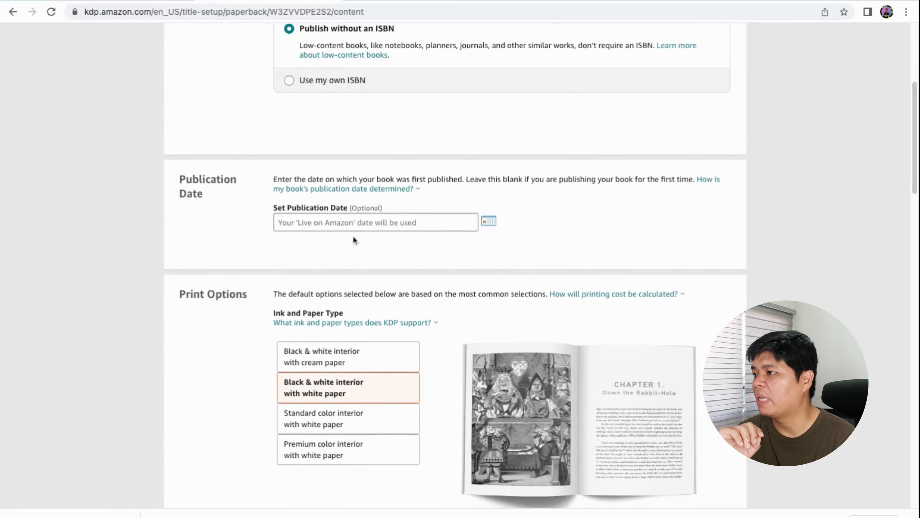
scroll(385, 256, down, 4)
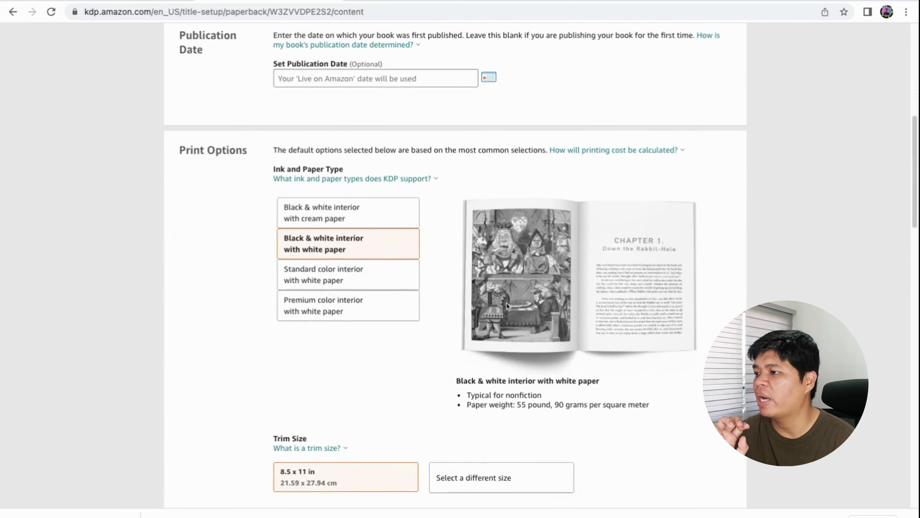
scroll(459, 296, down, 4)
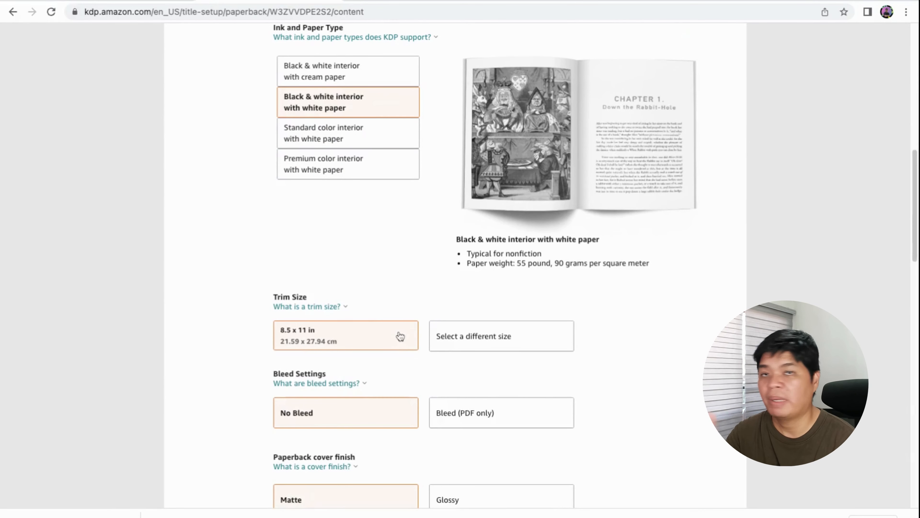
scroll(374, 348, down, 4)
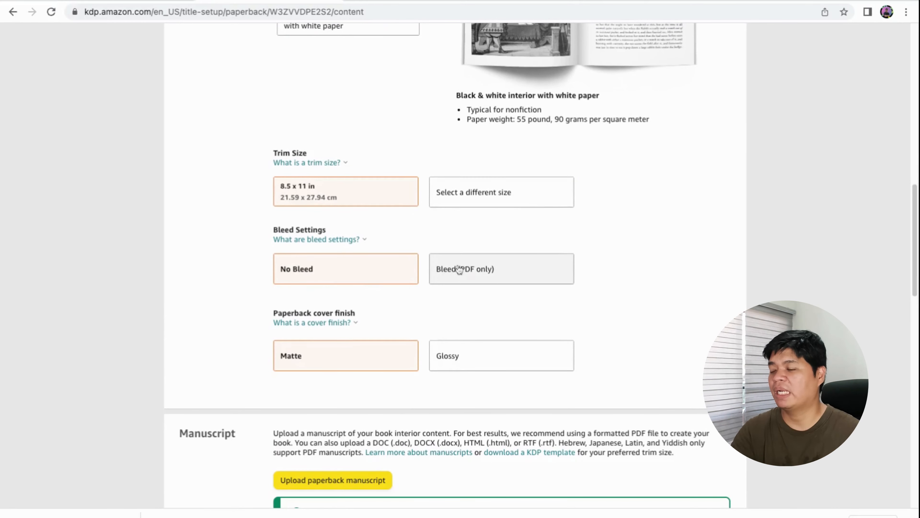
scroll(372, 318, down, 5)
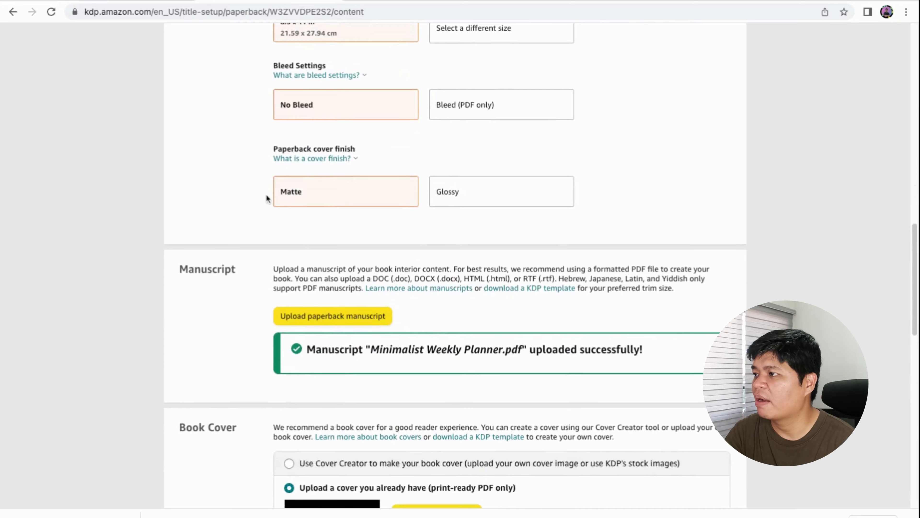
scroll(478, 212, down, 5)
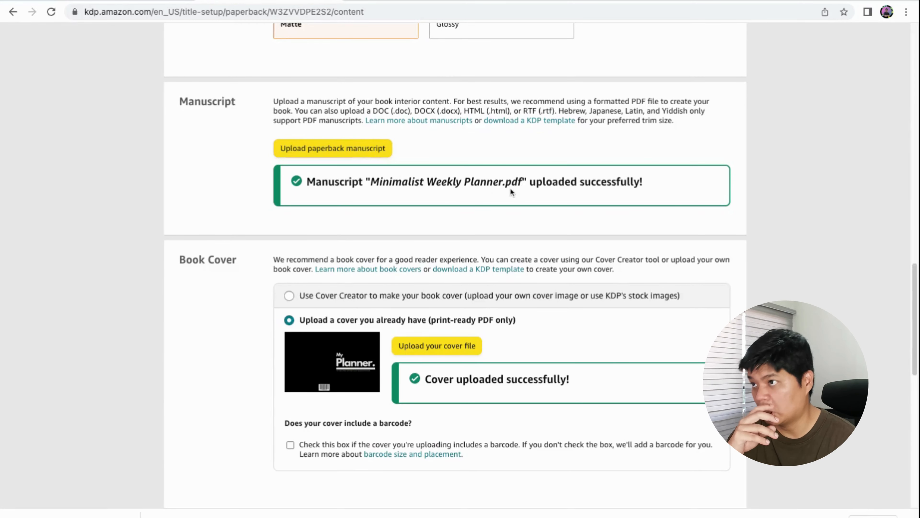
scroll(354, 255, down, 2)
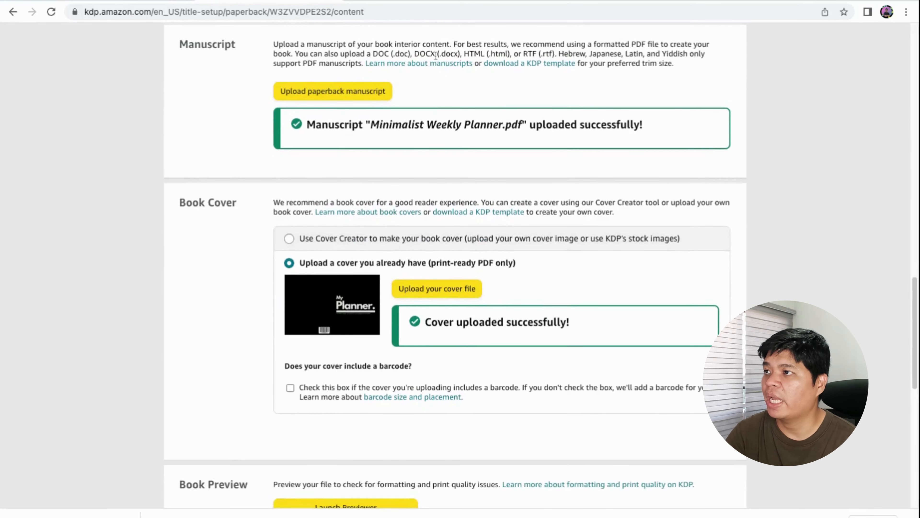
scroll(416, 181, down, 4)
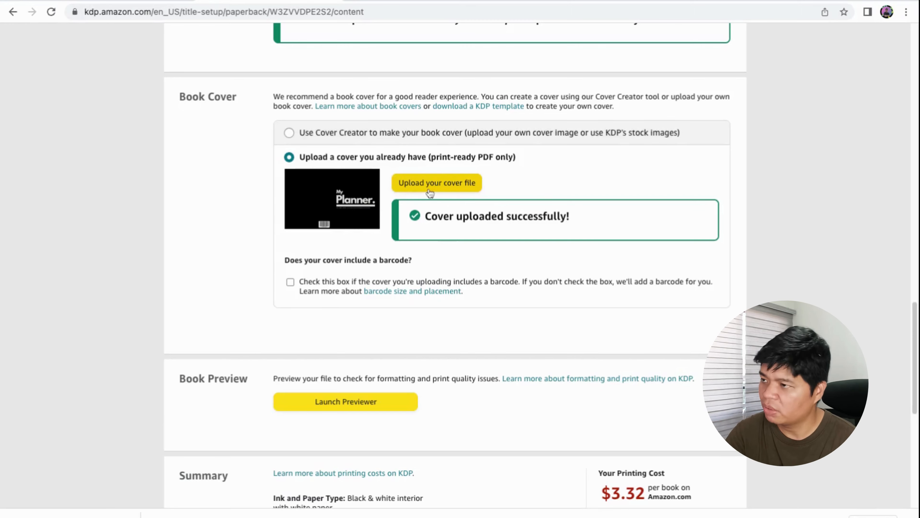
scroll(433, 221, down, 5)
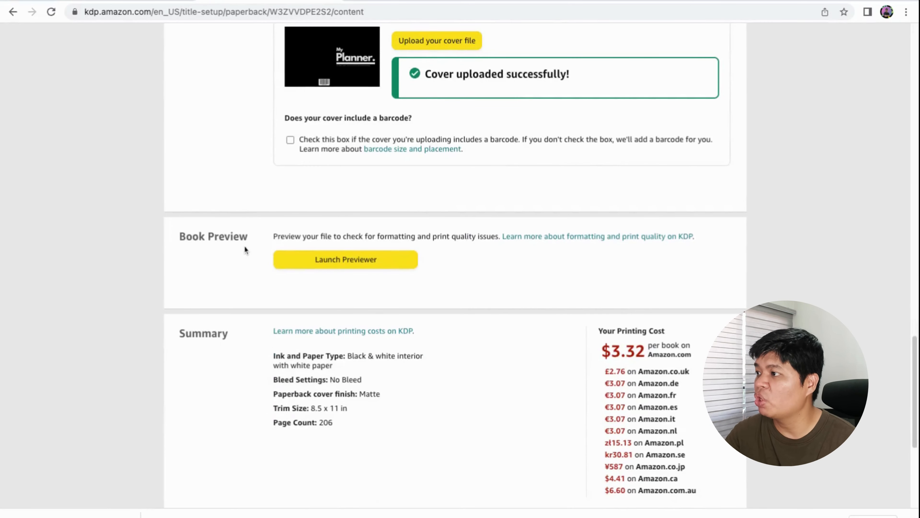
Launch the print preview of the book and page from the cover through to pages 2-3.
click(378, 265)
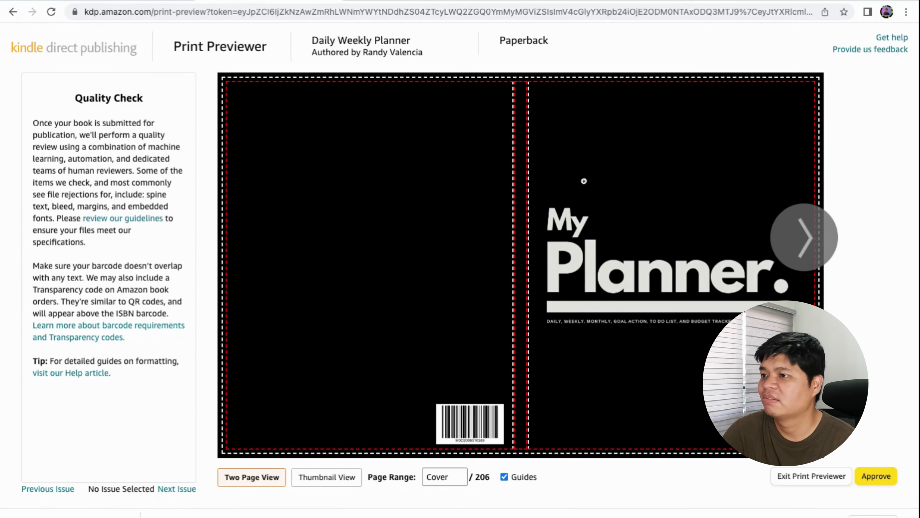
click(788, 254)
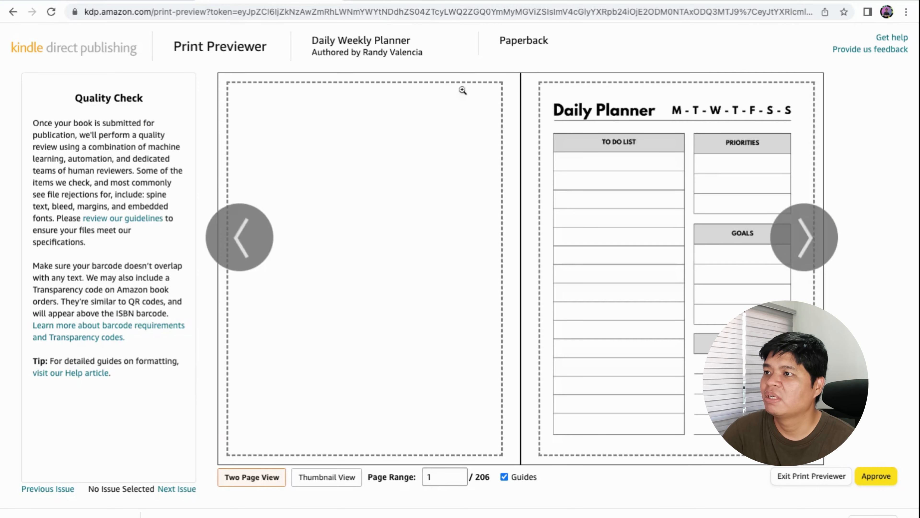
click(791, 256)
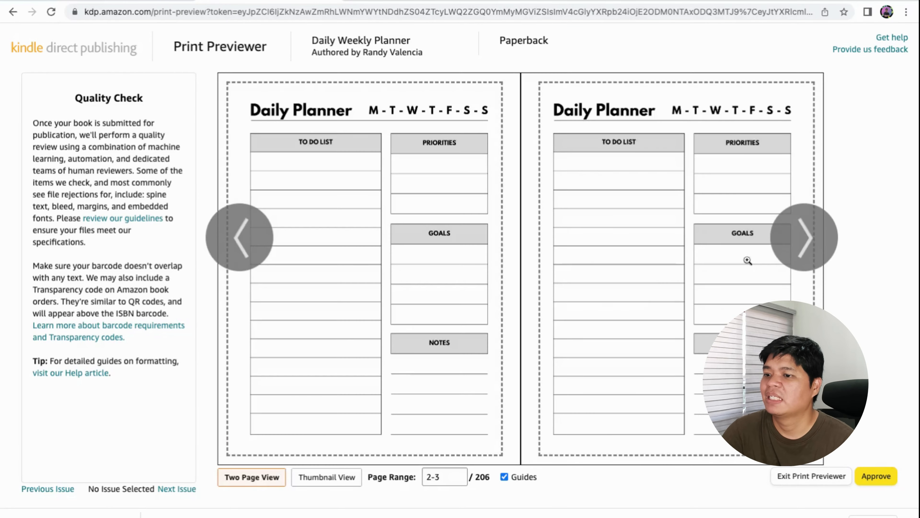
Show the previewed book as thumbnails and look over its page spreads.
click(334, 478)
scroll(487, 312, down, 15)
scroll(487, 312, down, 20)
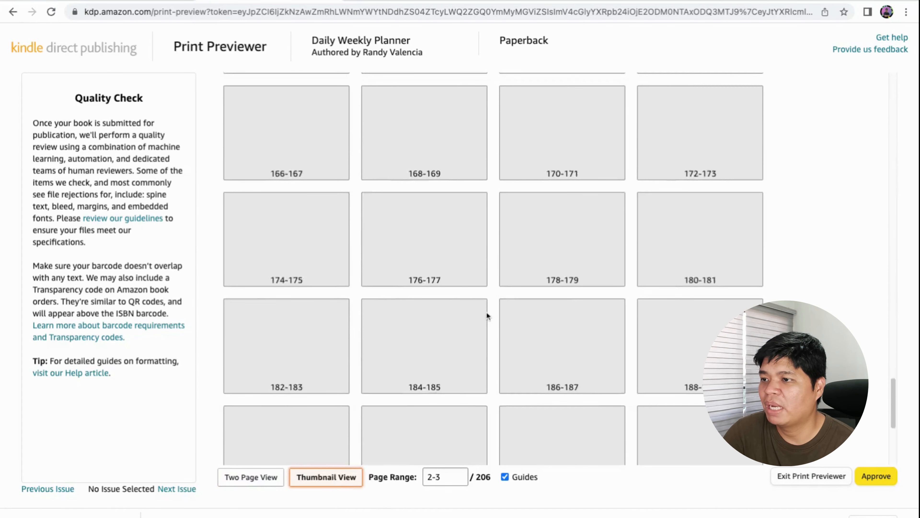
scroll(526, 358, up, 15)
scroll(488, 357, up, 15)
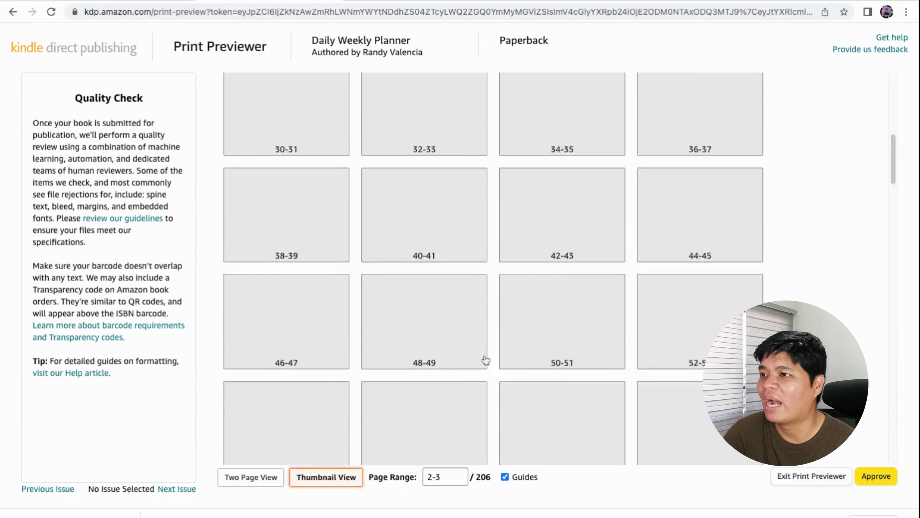
scroll(579, 234, down, 10)
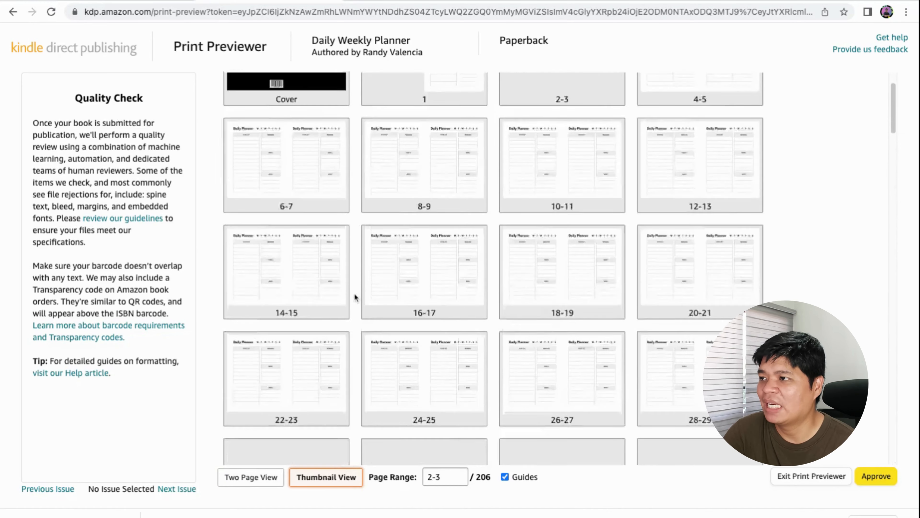
scroll(579, 236, down, 3)
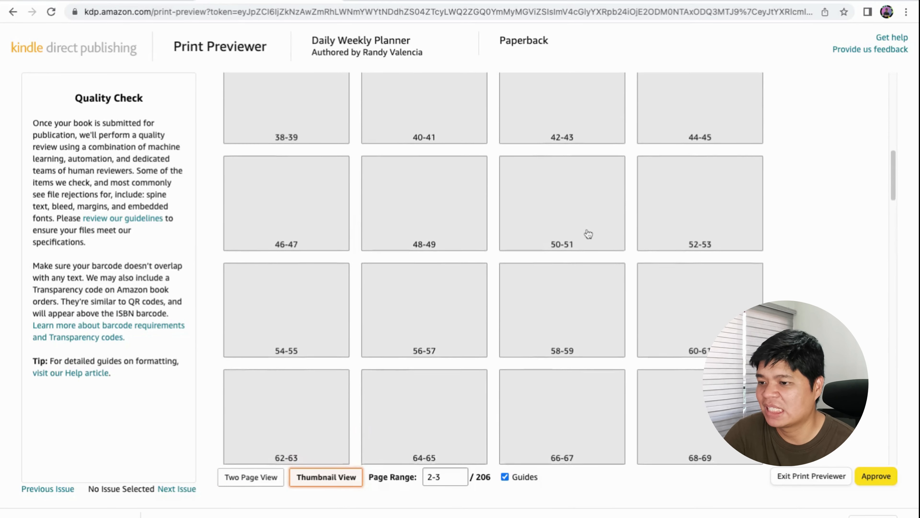
scroll(589, 246, up, 10)
Approve the print preview and check the summary of print options and printing cost per book.
click(877, 476)
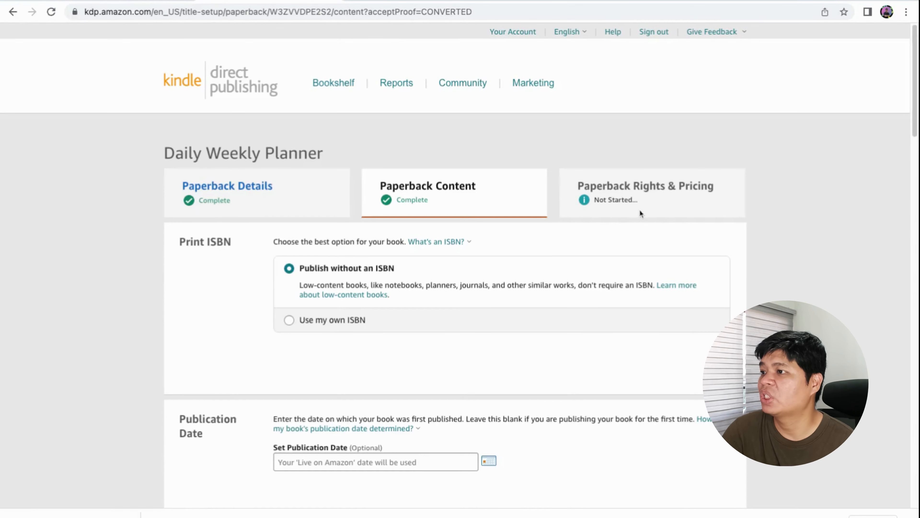
scroll(655, 297, down, 15)
scroll(573, 383, down, 6)
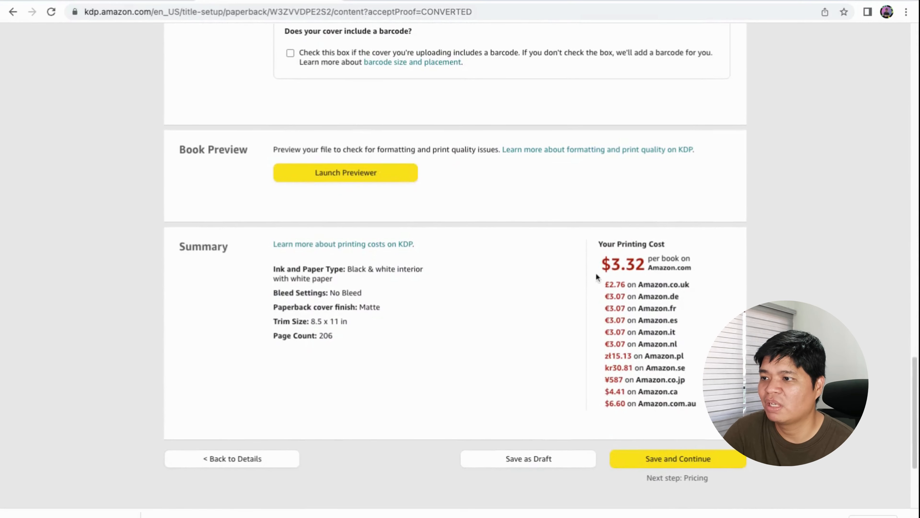
Save the paperback content settings and continue to the rights and pricing setup.
click(677, 465)
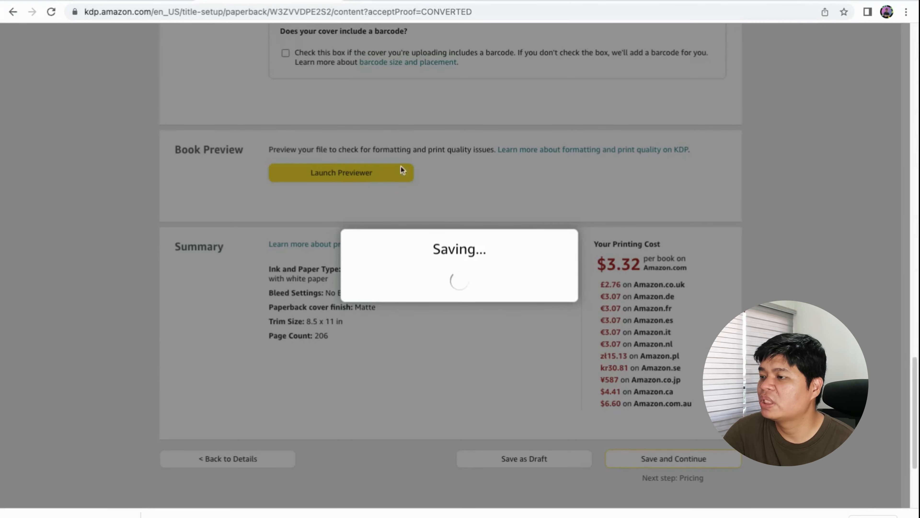
scroll(545, 214, up, 10)
scroll(544, 214, up, 20)
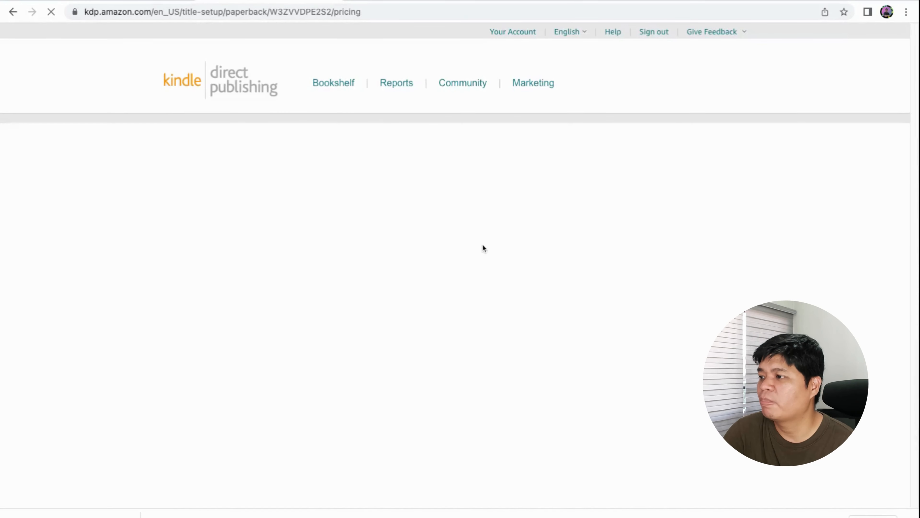
scroll(344, 288, down, 2)
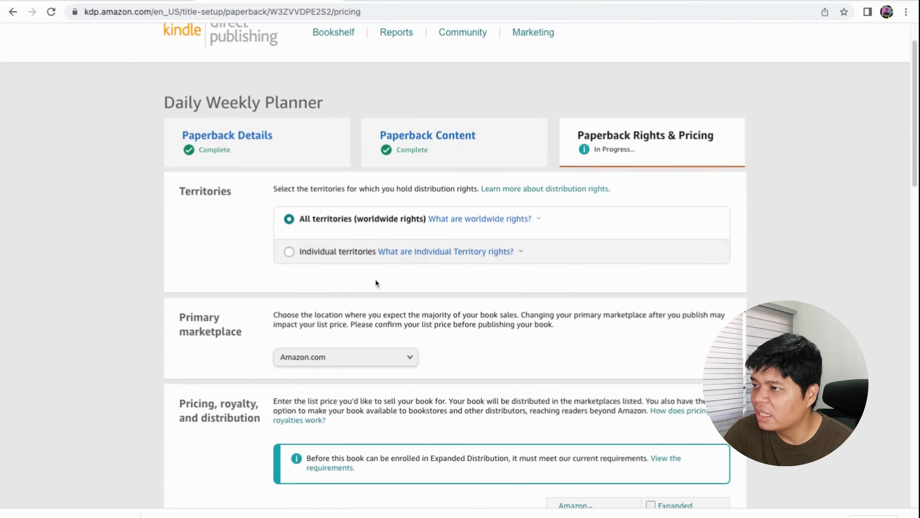
View the available primary marketplaces and keep Amazon.com as the selection.
scroll(375, 283, down, 4)
click(344, 281)
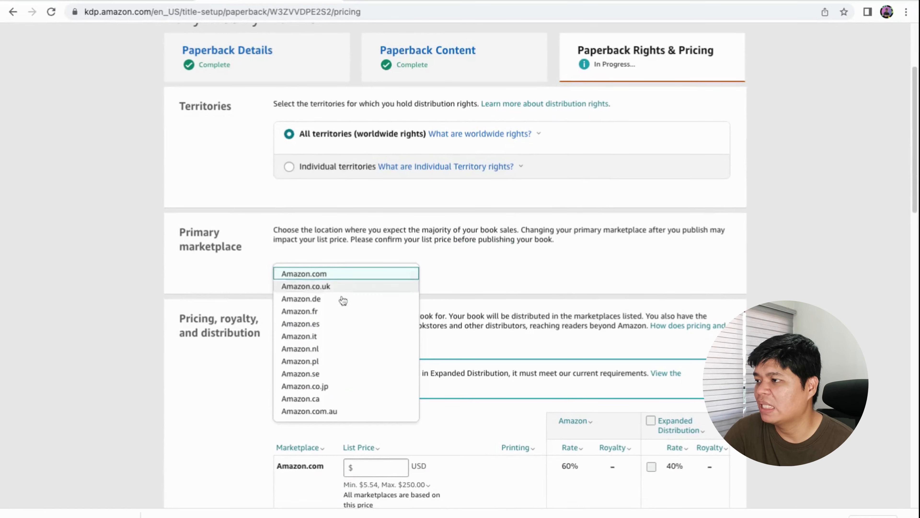
click(475, 267)
Set the Amazon.com list price to 5.99 USD and check its printing cost and royalty.
scroll(460, 276, down, 9)
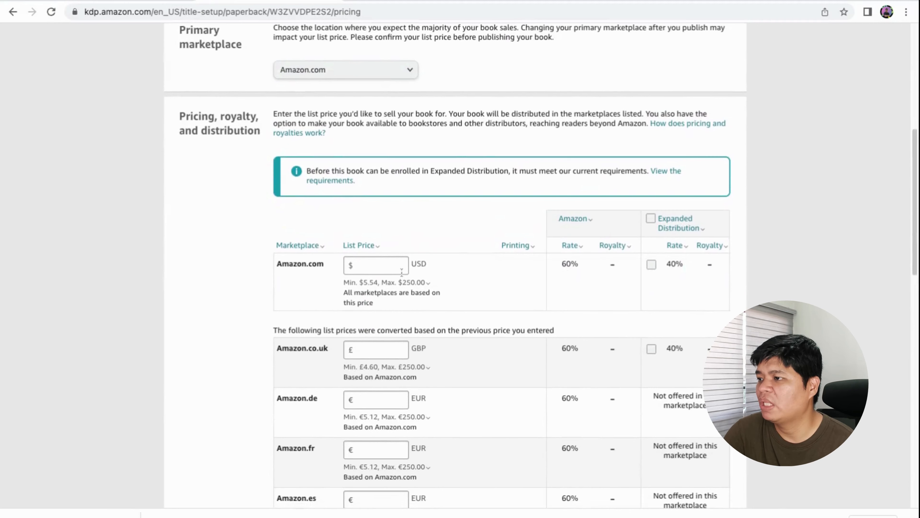
click(384, 268)
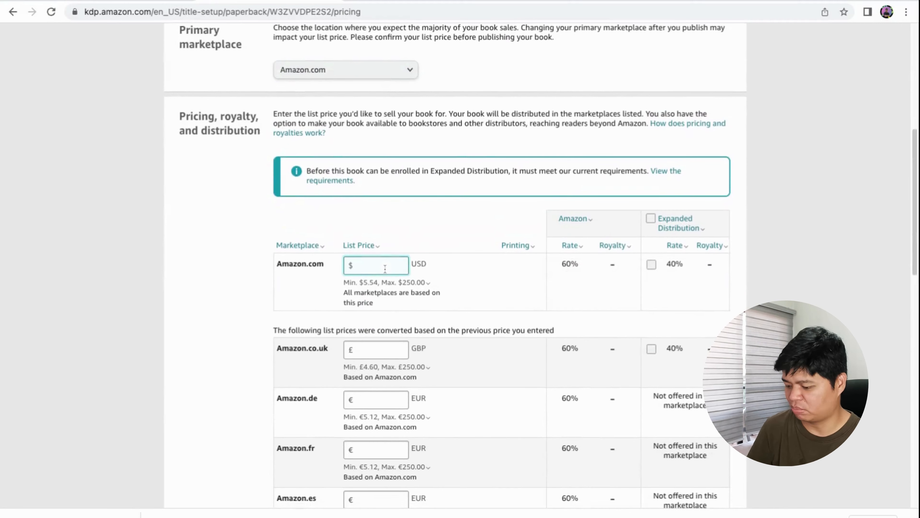
text(5.99)
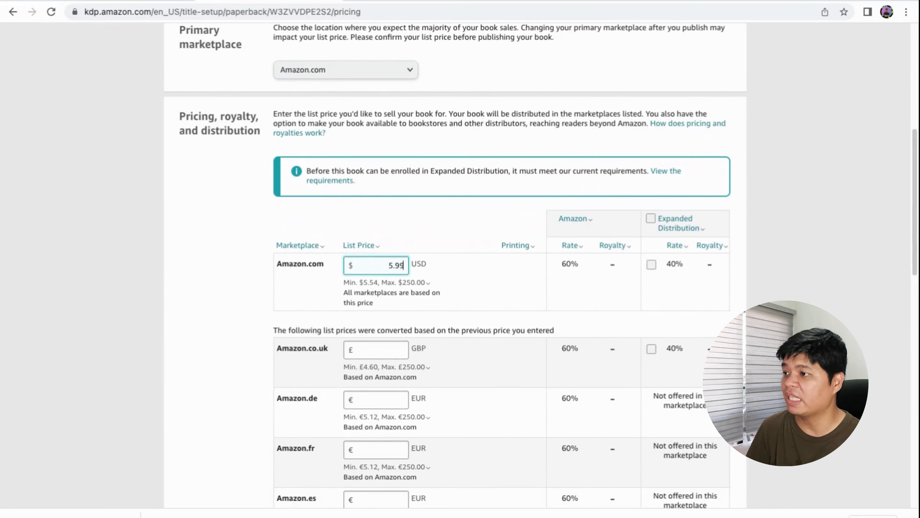
click(254, 302)
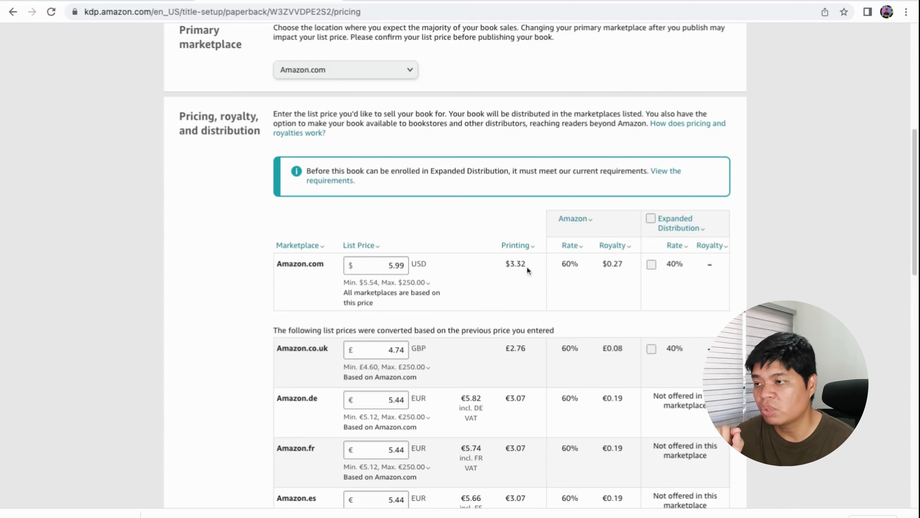
drag(625, 266, 601, 268)
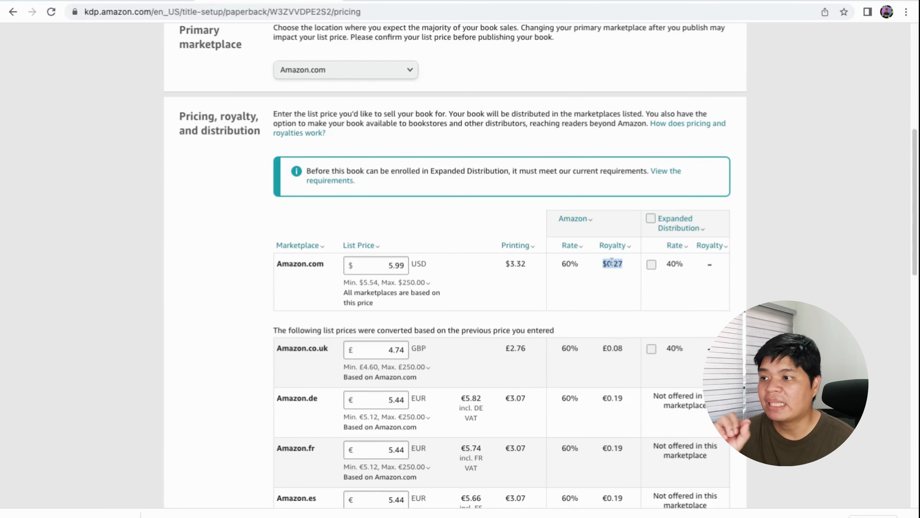
Set the Amazon.com list price to 7.99 USD and review the converted prices and royalties for the other marketplaces.
click(384, 266)
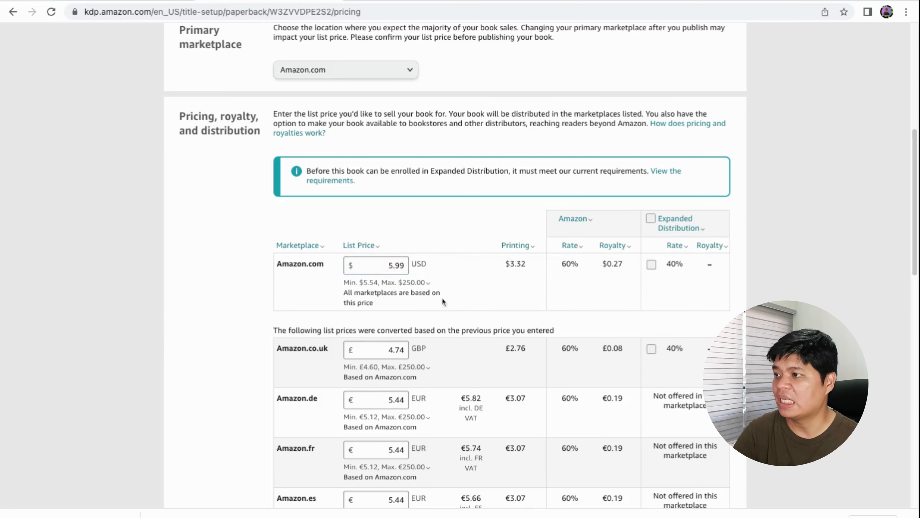
click(404, 281)
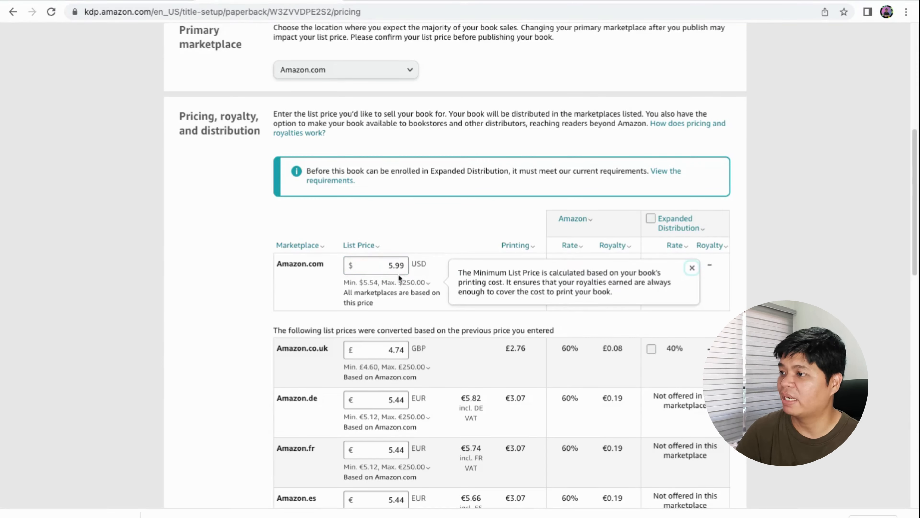
drag(395, 269, 412, 284)
click(395, 268)
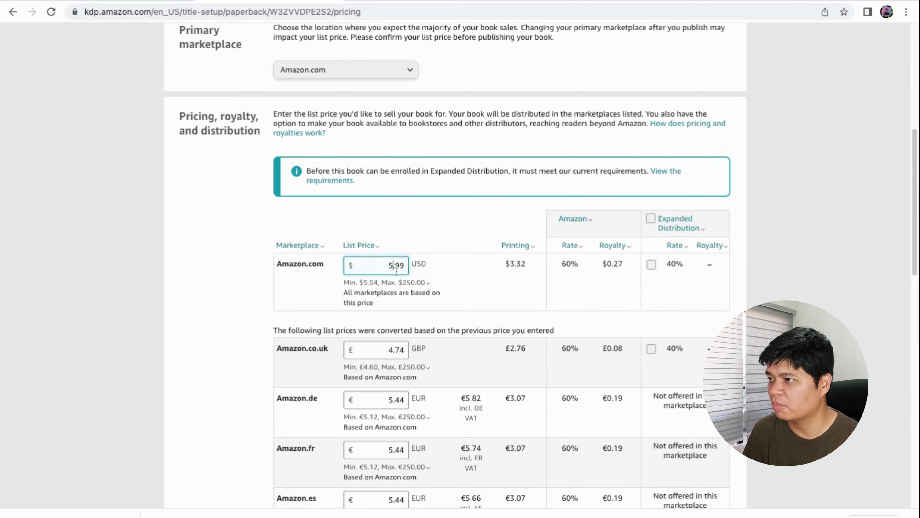
click(473, 295)
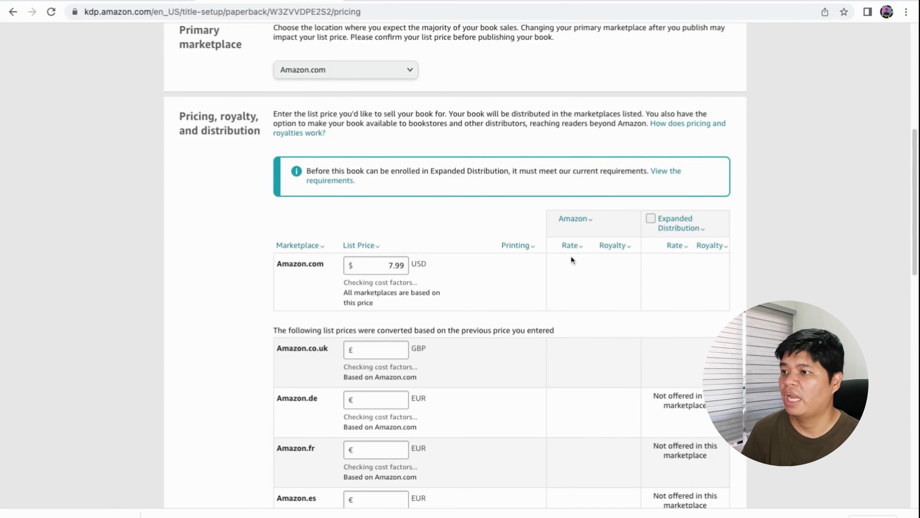
scroll(520, 315, down, 2)
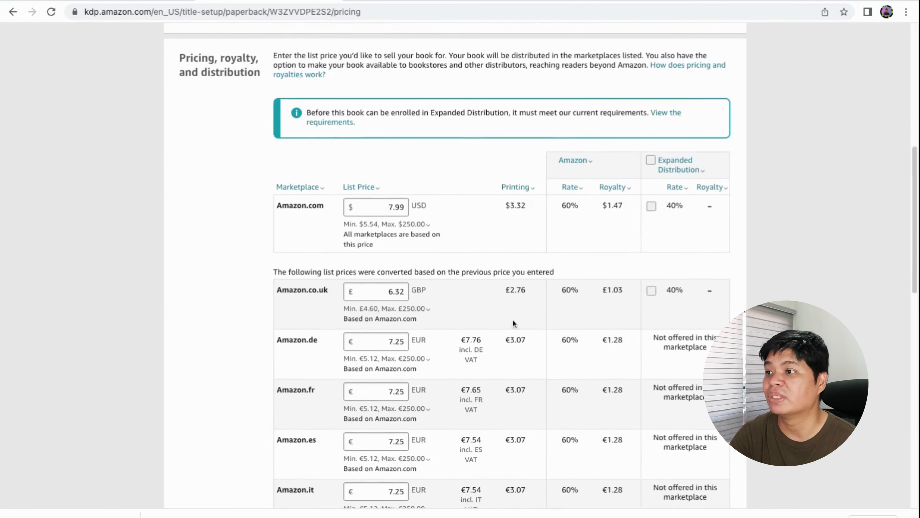
scroll(513, 319, down, 1)
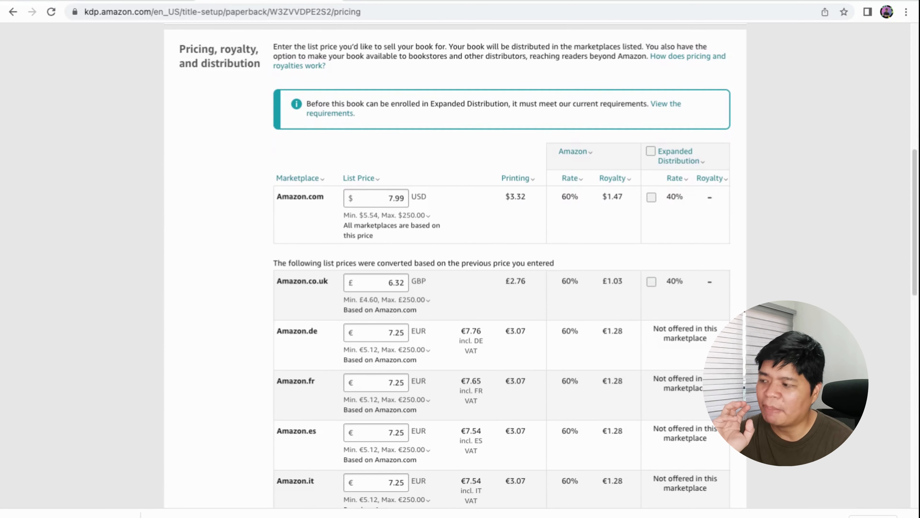
scroll(515, 272, down, 1)
scroll(515, 276, down, 15)
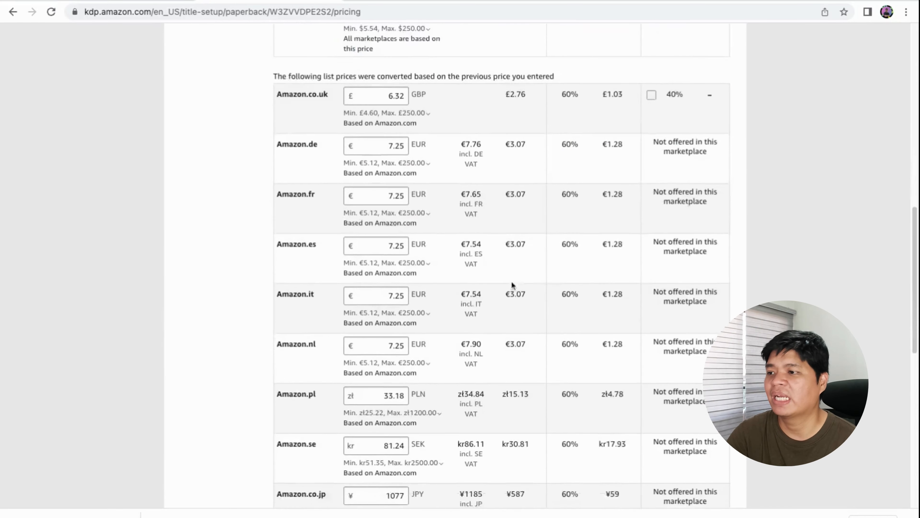